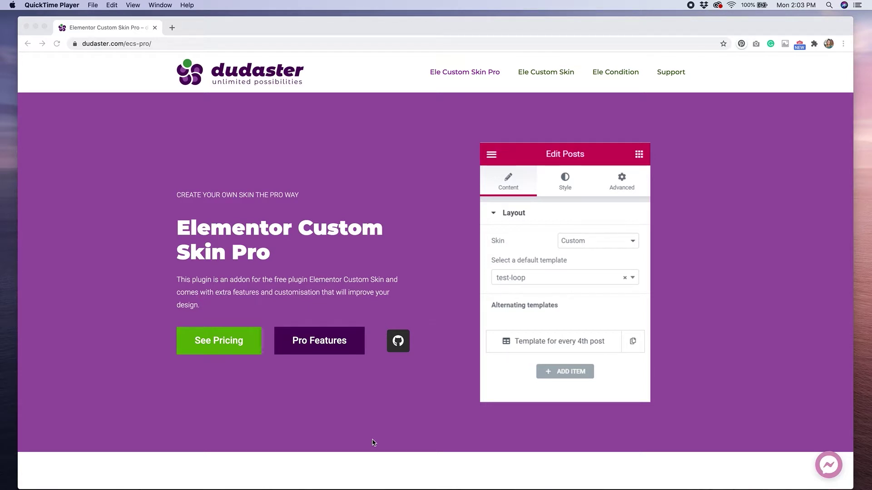
# - Scroll down the Dudaster Elementor Custom Skin Pro page to its Pro Features section
pyautogui.scroll(-7, 372, 443)
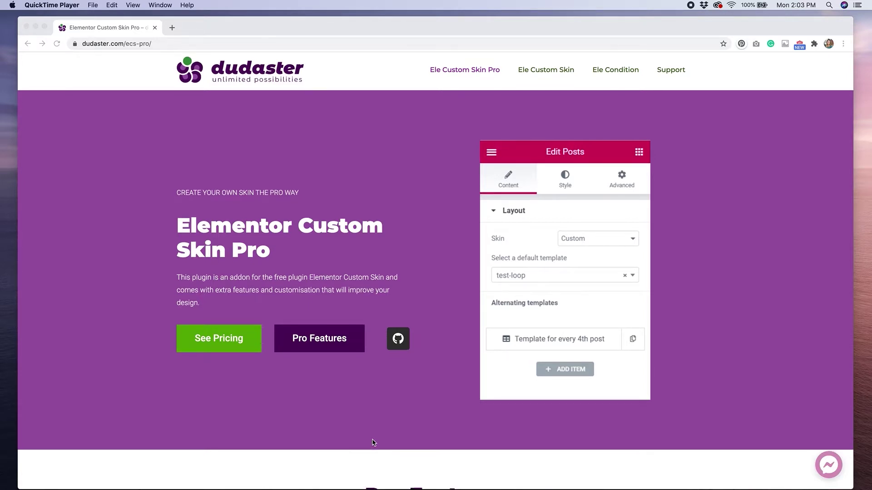
pyautogui.scroll(-2, 372, 443)
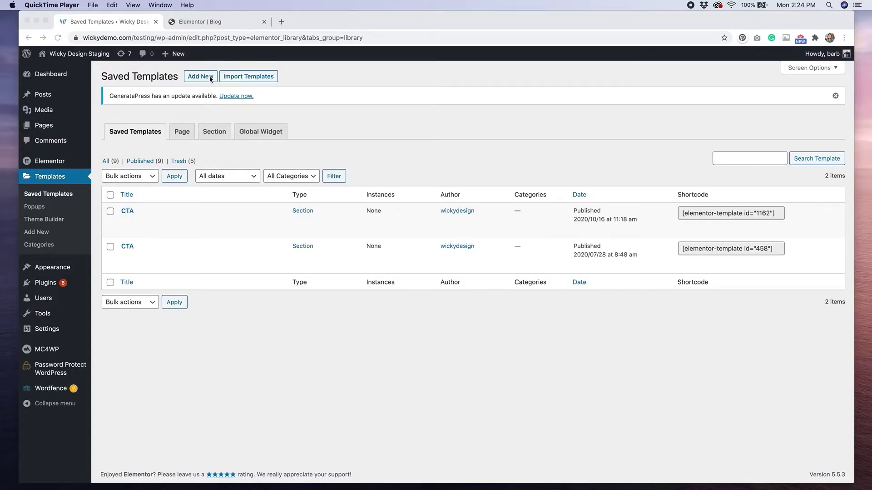
# - Start a new Loop template named 'test loop' and dismiss the template library
pyautogui.click(210, 78)
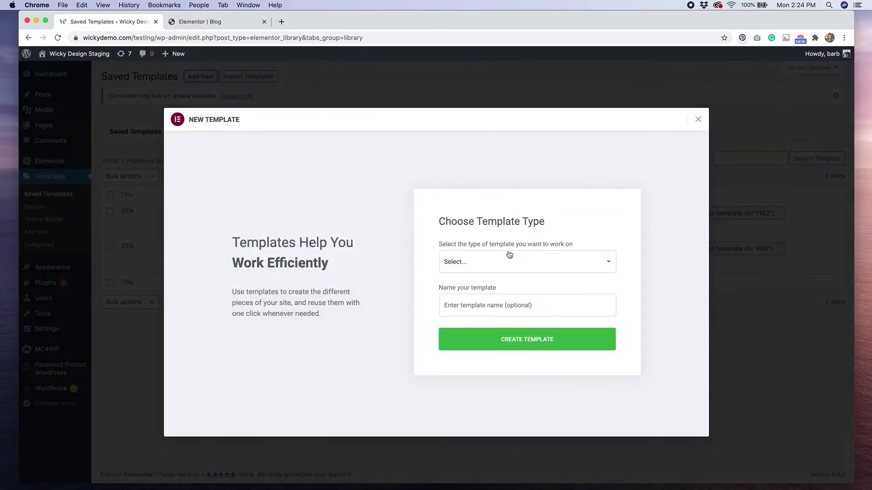
pyautogui.click(509, 254)
pyautogui.click(501, 290)
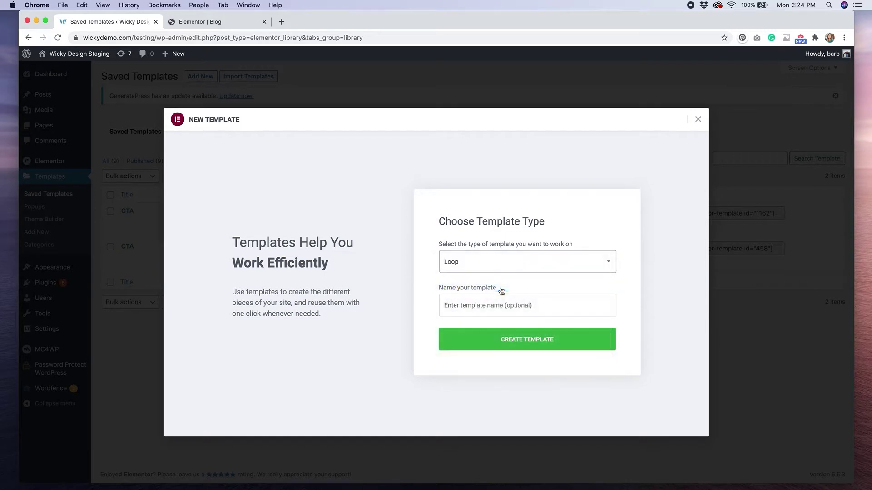
pyautogui.click(501, 305)
pyautogui.write('tes')
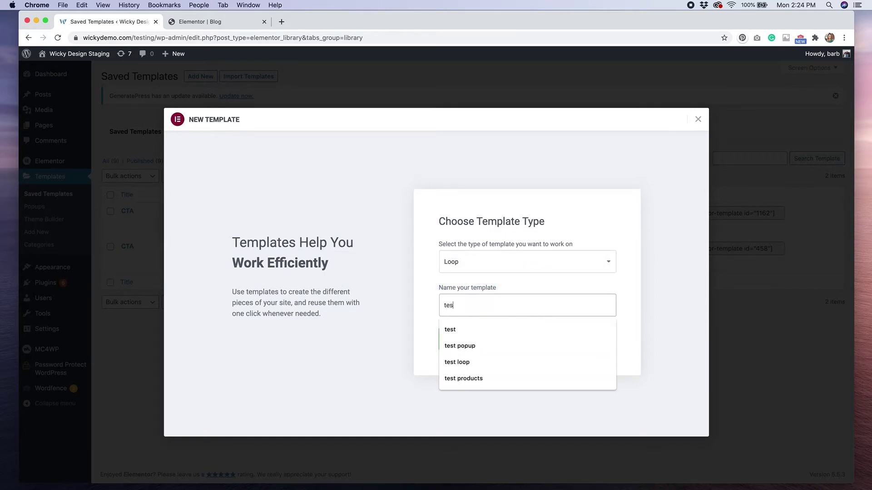
pyautogui.write('t loop')
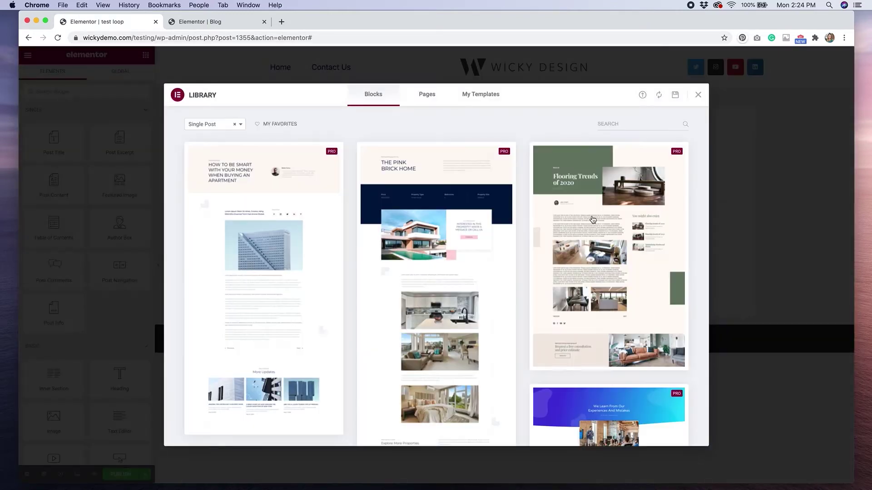
pyautogui.click(698, 95)
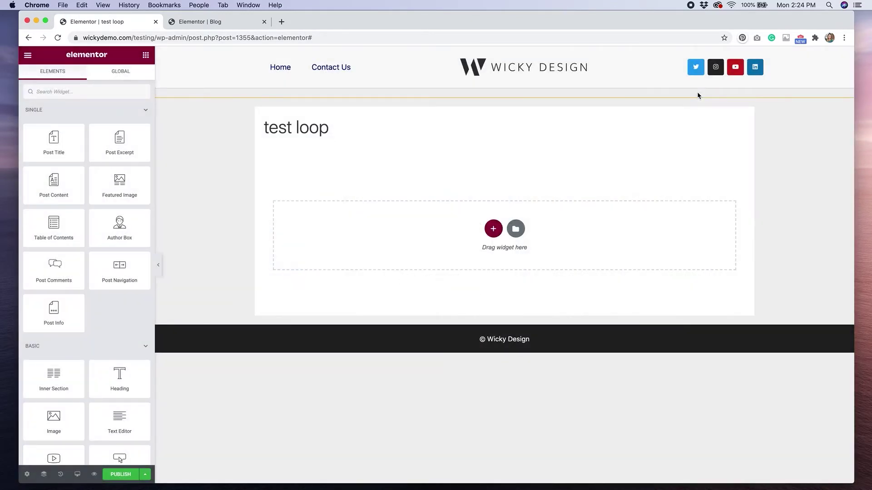
# - On the Blog page, switch the Posts widget's skin to Custom
pyautogui.click(235, 21)
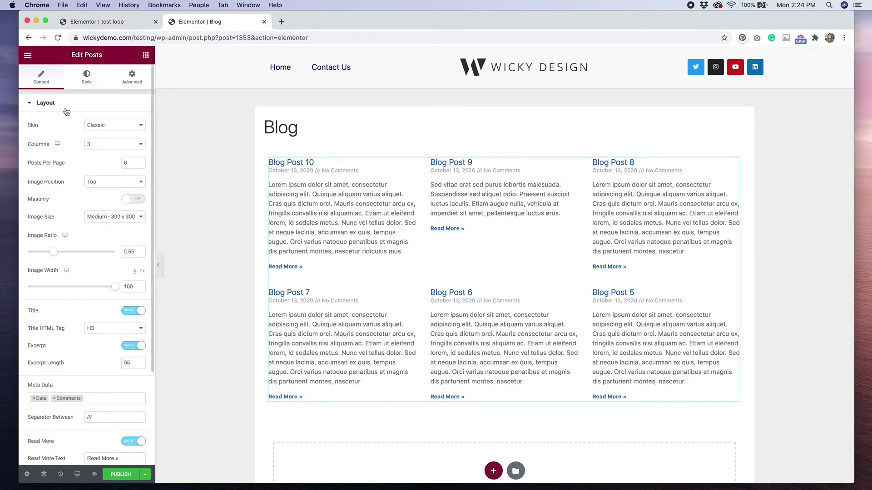
pyautogui.click(102, 125)
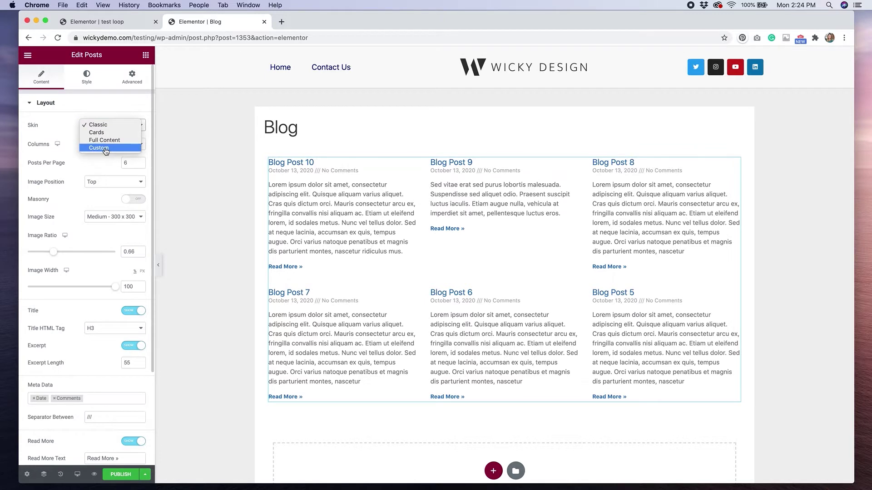
pyautogui.click(106, 148)
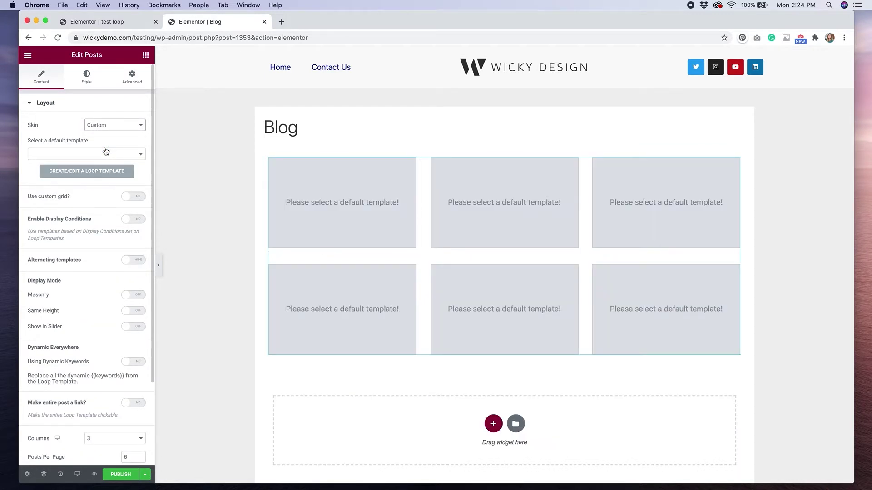
pyautogui.click(106, 153)
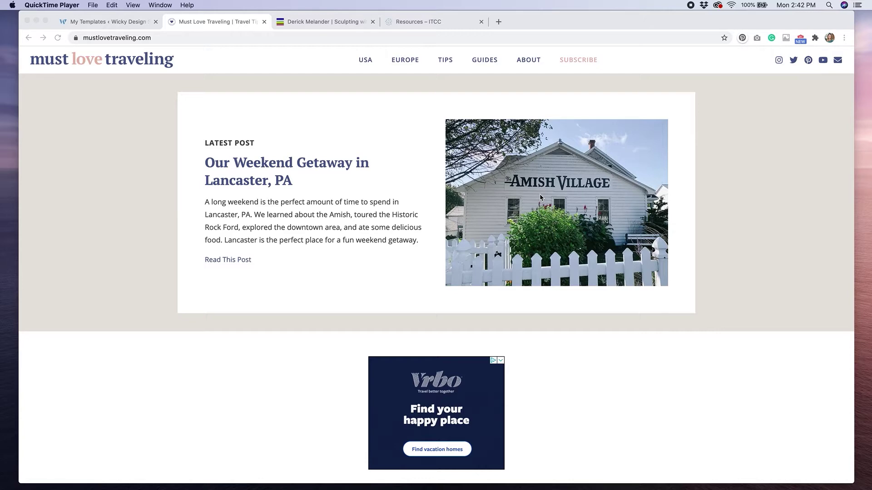
pyautogui.click(309, 25)
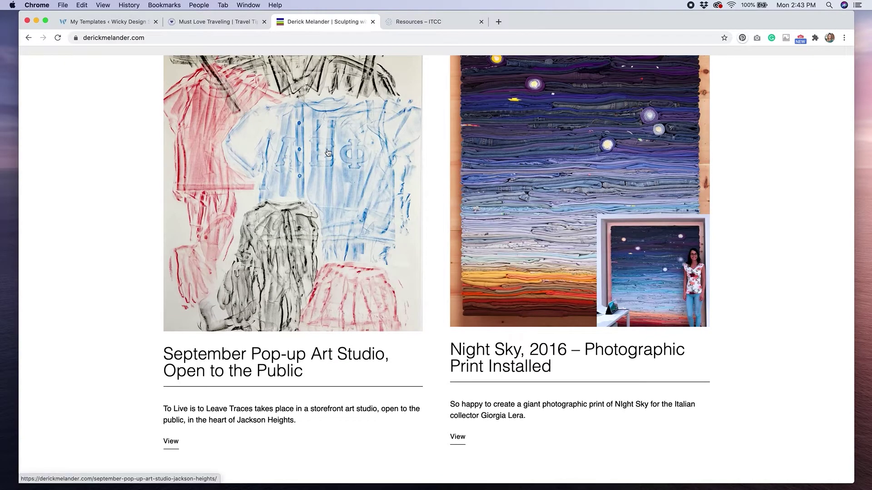
# - Browse the Derick Melander homepage's two-column post grid, then go to the ITCC resources page
pyautogui.scroll(5, 328, 153)
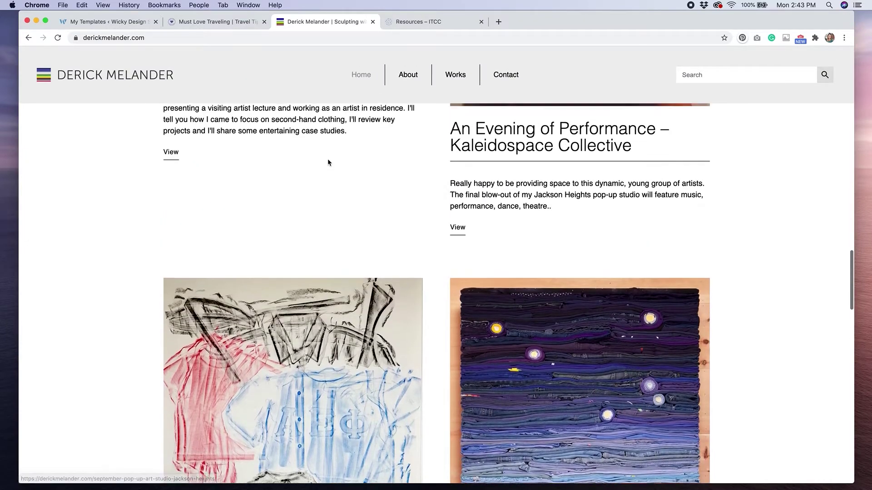
pyautogui.scroll(10, 328, 162)
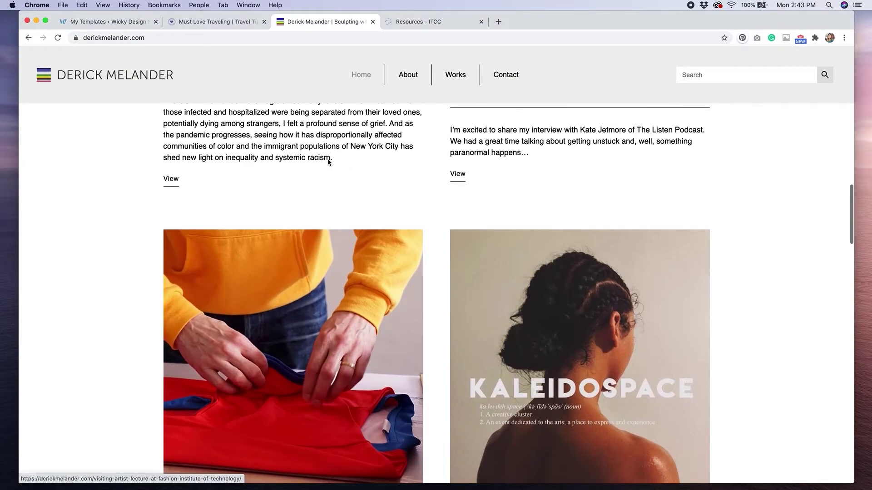
pyautogui.scroll(7, 328, 162)
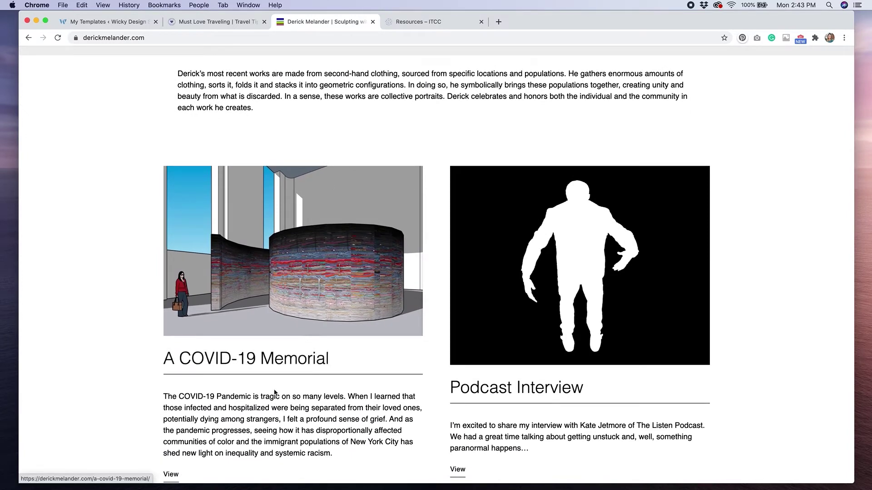
pyautogui.scroll(-2, 269, 416)
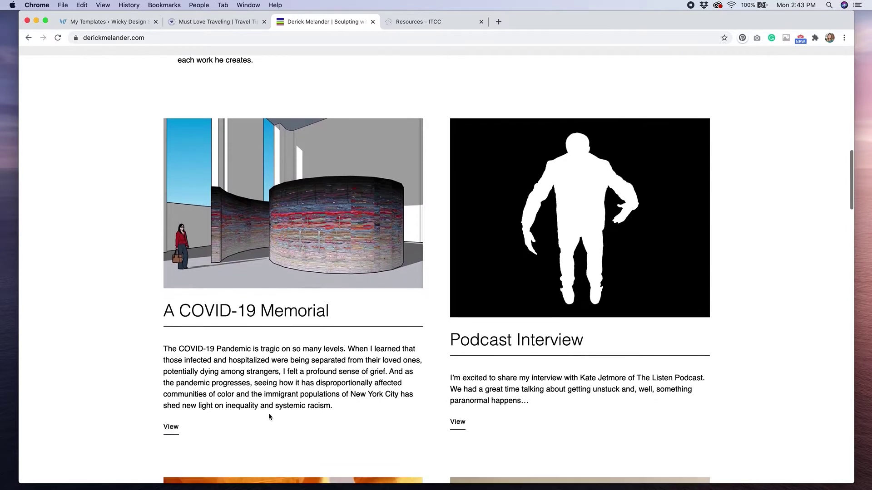
pyautogui.scroll(-1, 269, 417)
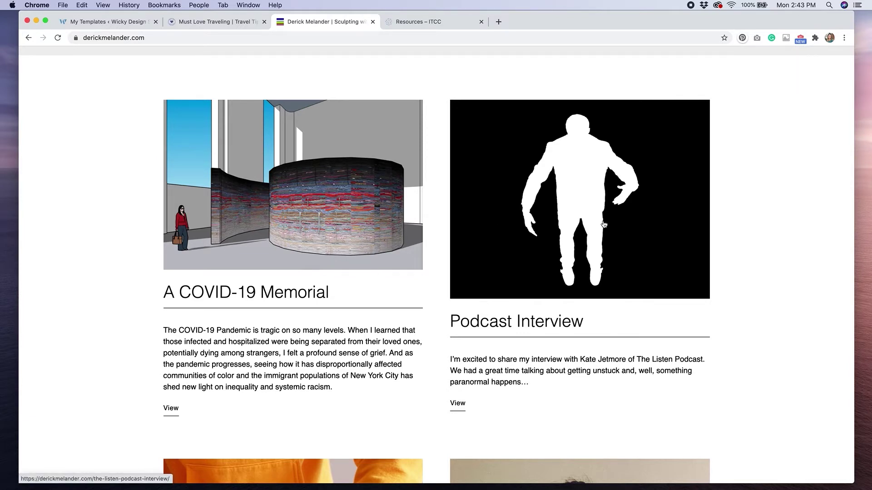
pyautogui.scroll(-5, 330, 281)
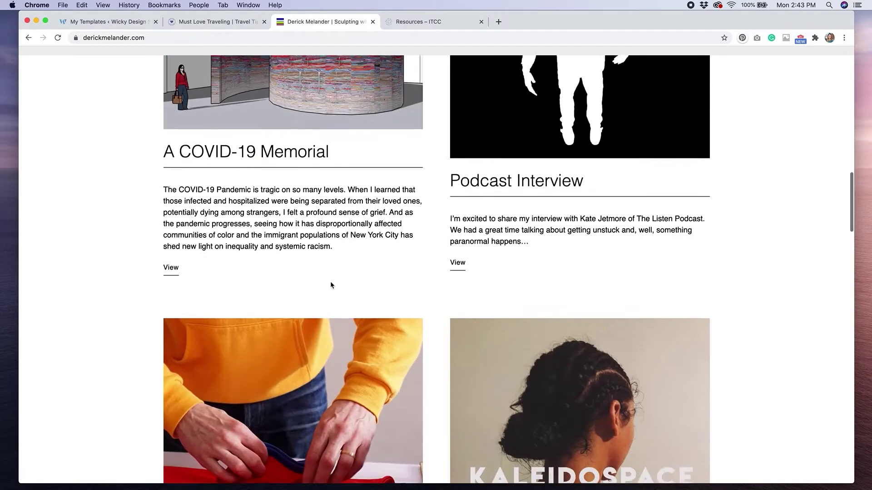
pyautogui.scroll(-7, 331, 285)
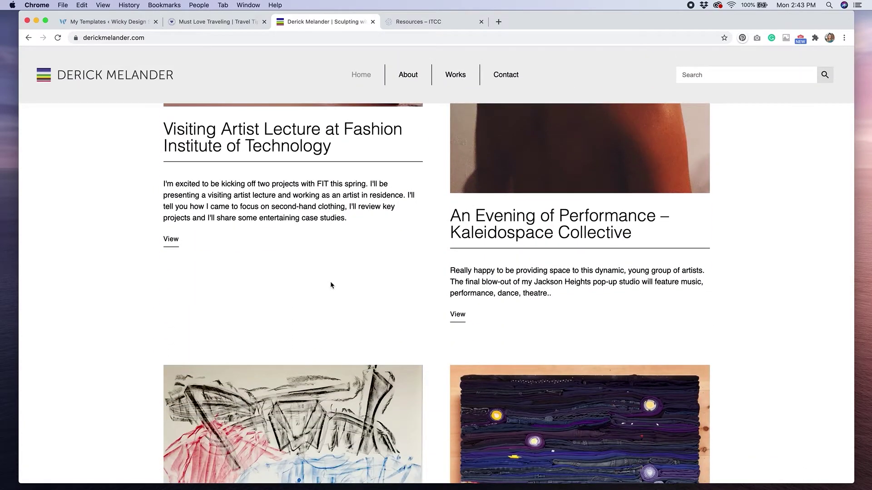
pyautogui.click(430, 22)
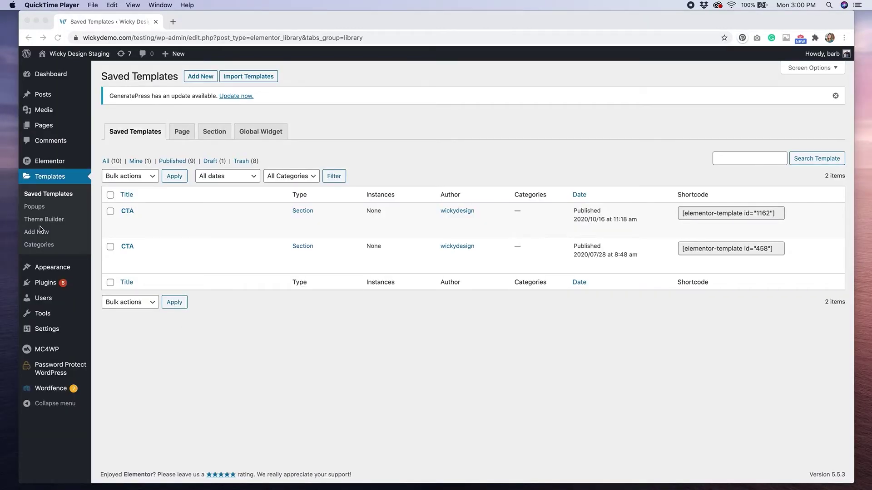
# - Create a Loop template named 'test loop' and close the Library to reach the empty editor
pyautogui.click(197, 77)
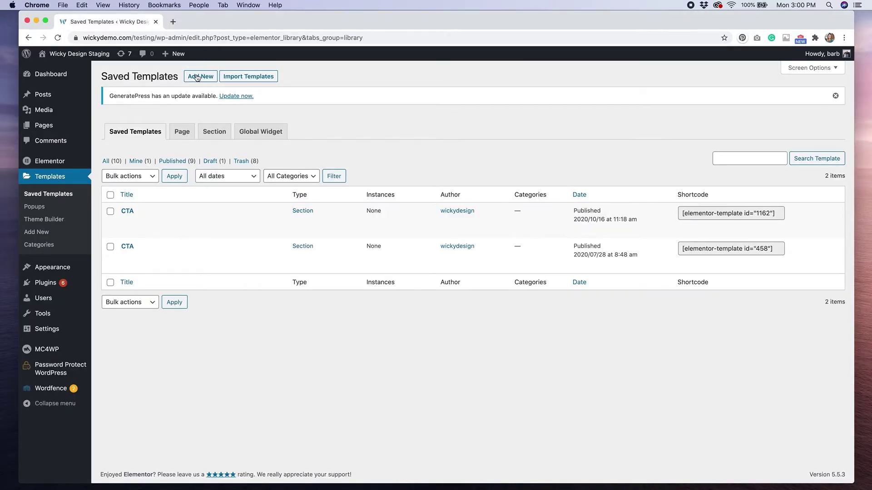
pyautogui.click(197, 77)
pyautogui.click(475, 266)
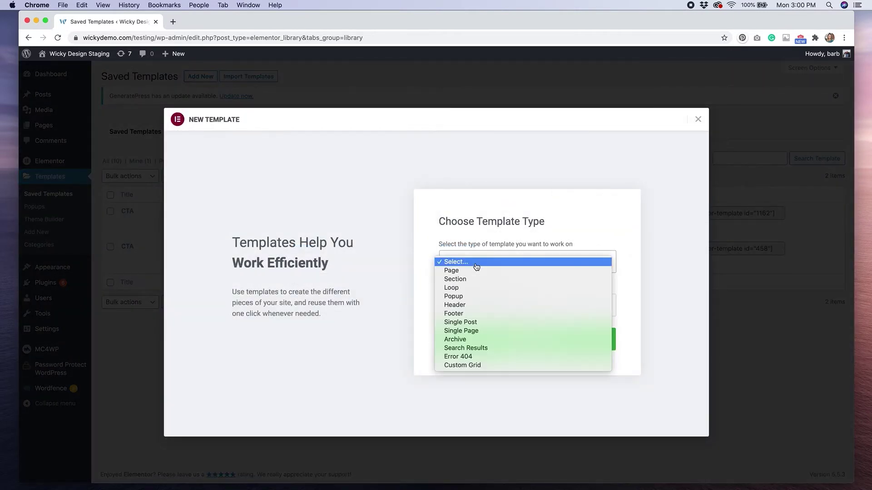
pyautogui.click(477, 292)
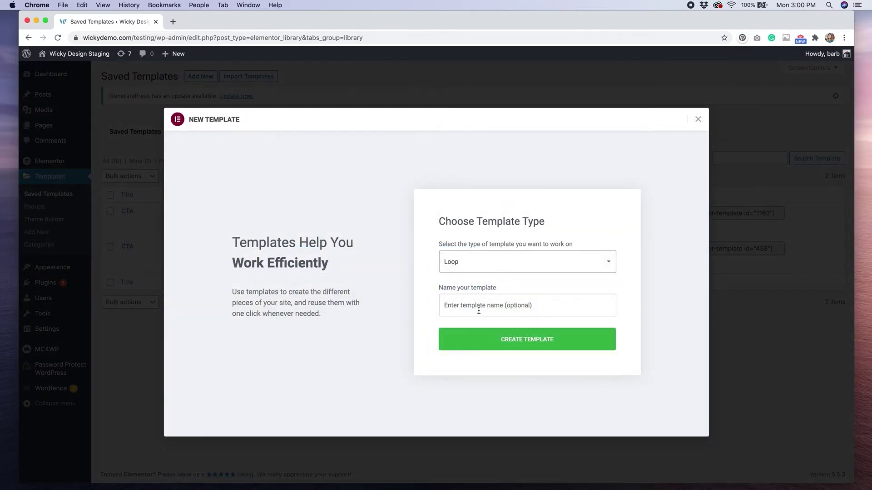
pyautogui.click(477, 305)
pyautogui.write('test loop')
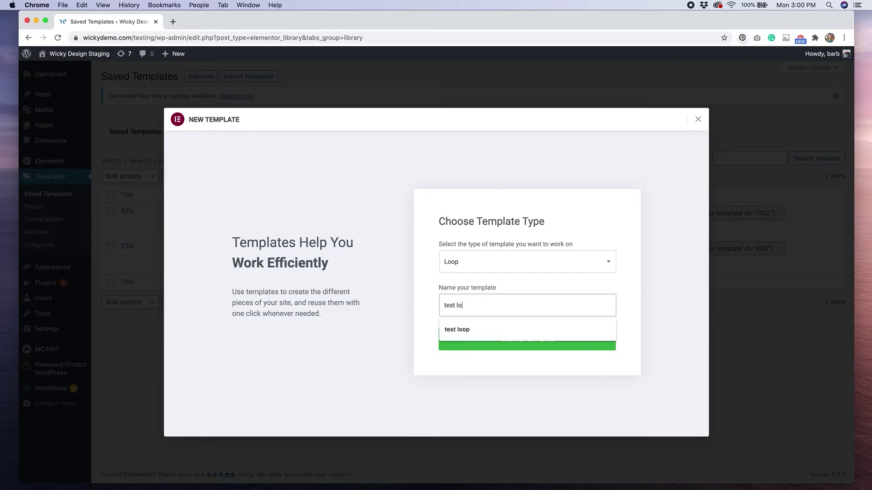
pyautogui.click(508, 343)
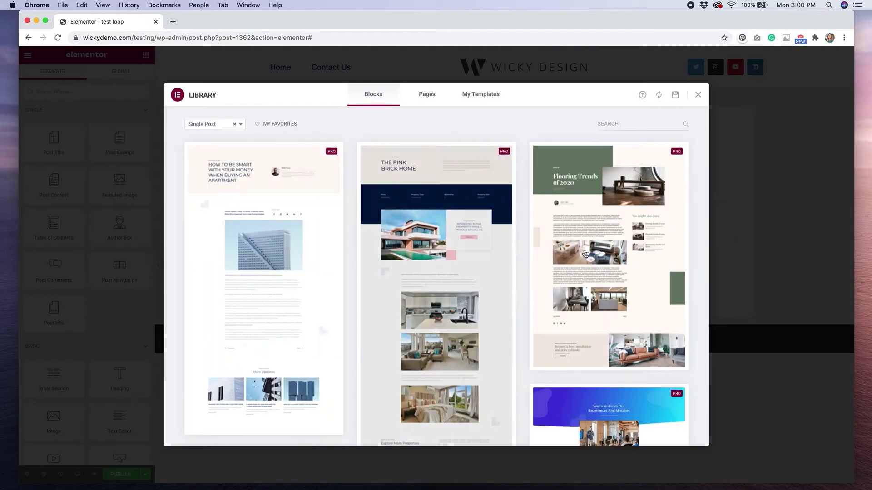
pyautogui.click(698, 94)
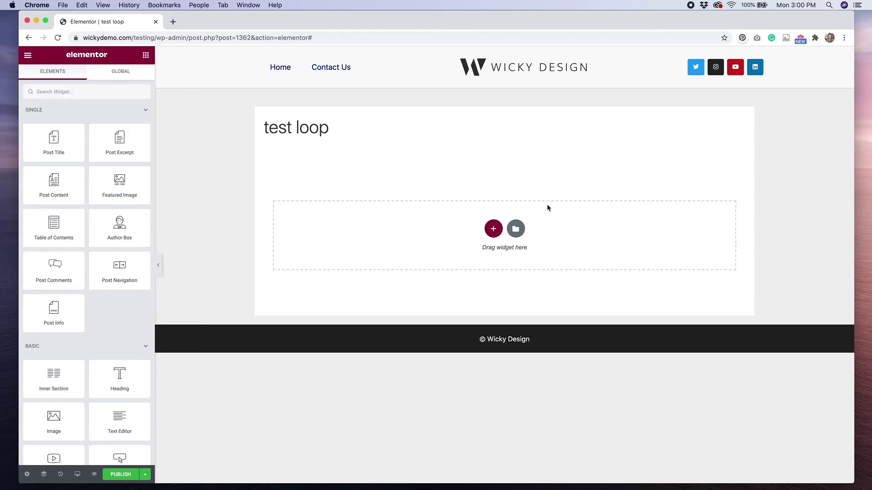
# - Add a two-column section to the test loop template
pyautogui.click(493, 228)
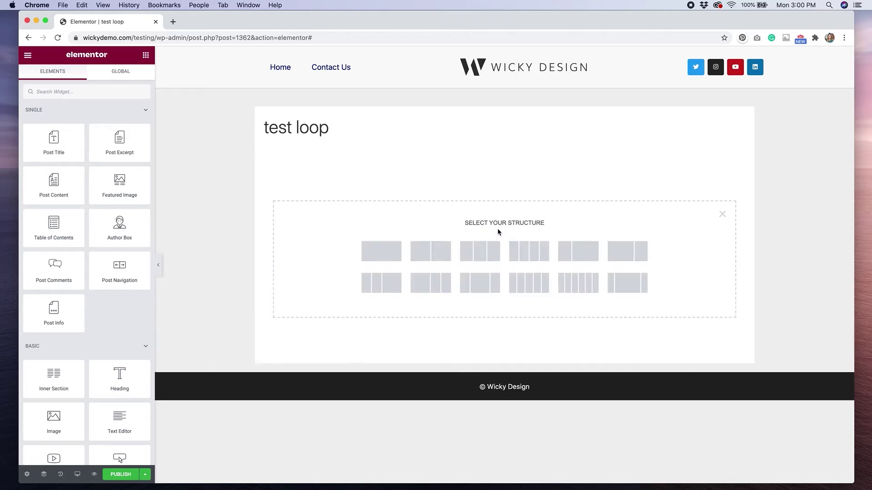
pyautogui.click(445, 260)
pyautogui.click(420, 170)
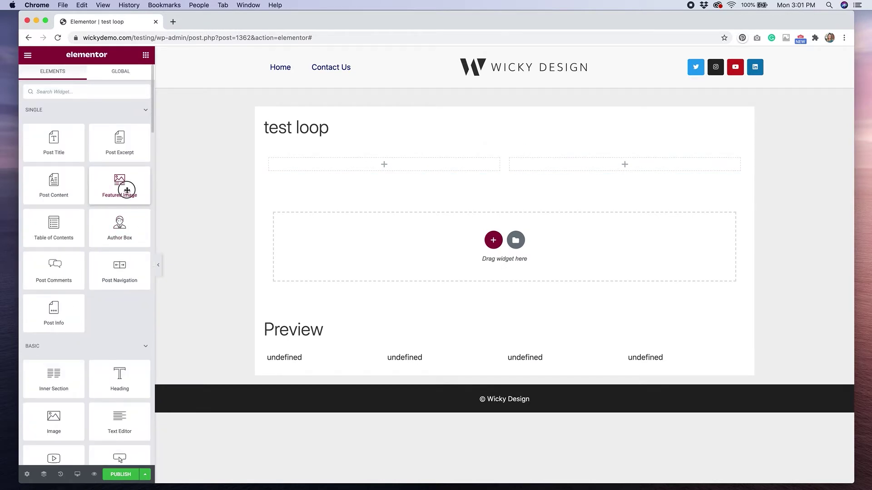
# - Place a Featured Image in the left column, linked dynamically to the Post URL
pyautogui.moveTo(127, 190); pyautogui.dragTo(332, 164)
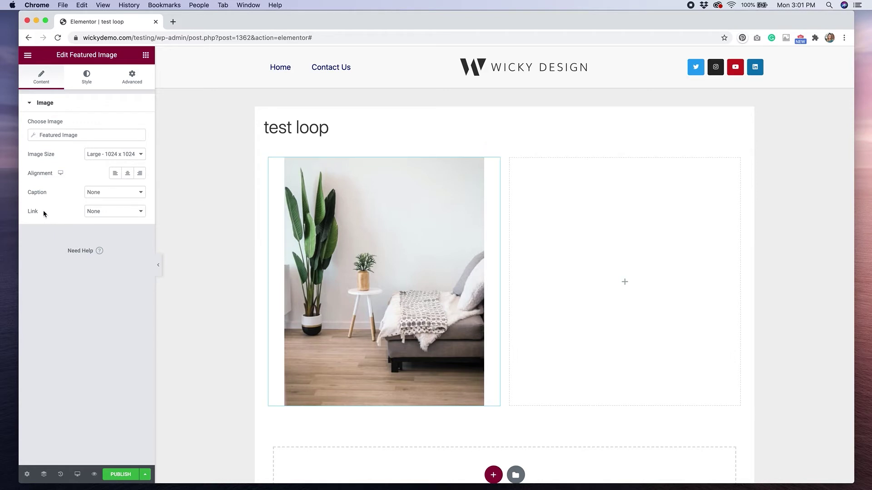
pyautogui.click(123, 215)
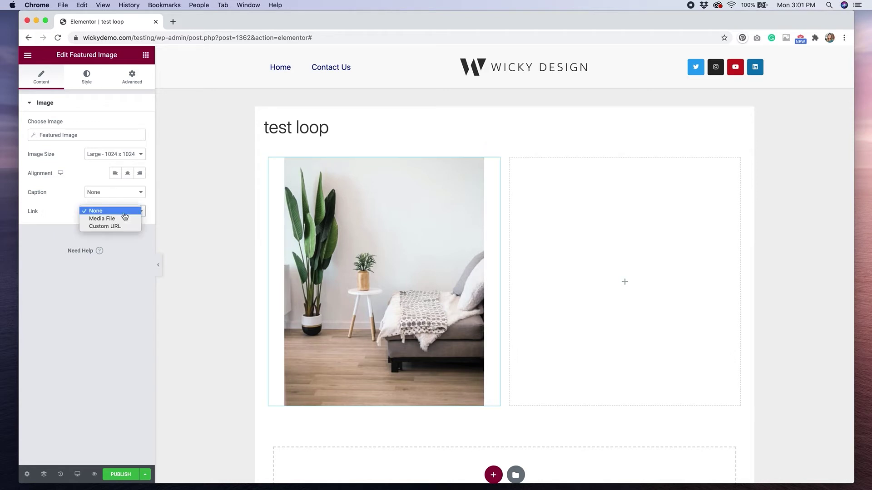
pyautogui.click(126, 226)
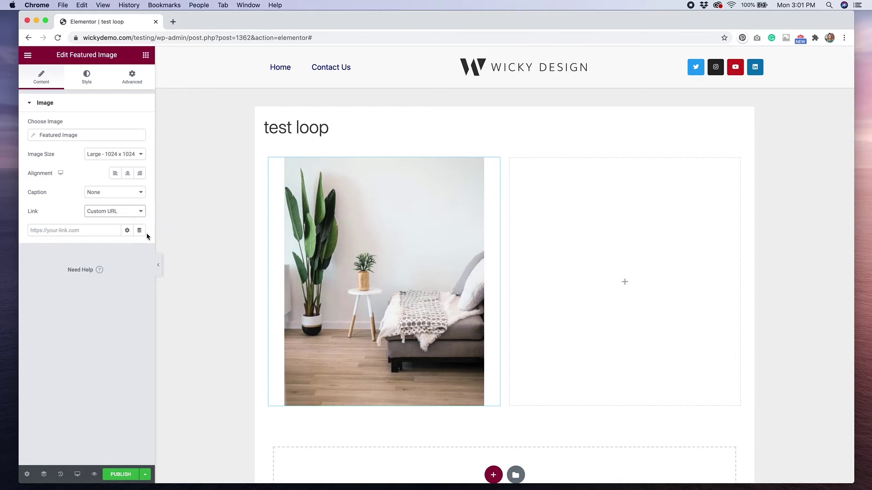
pyautogui.click(141, 231)
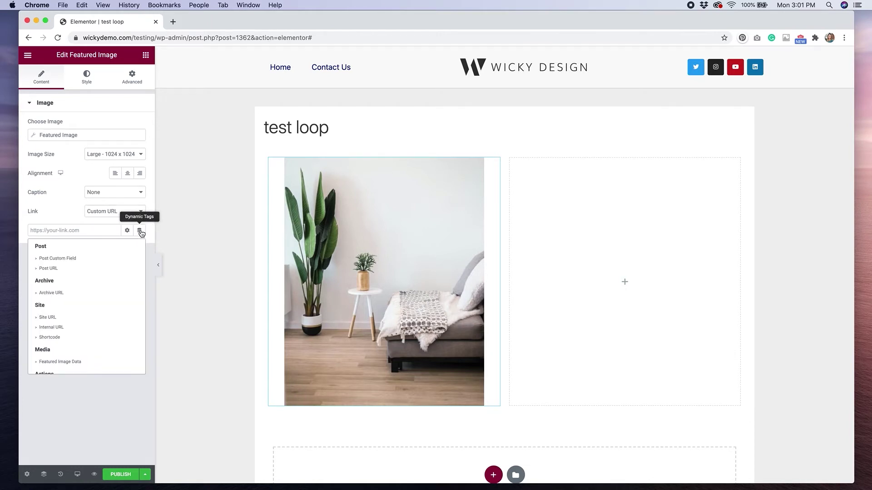
pyautogui.click(68, 270)
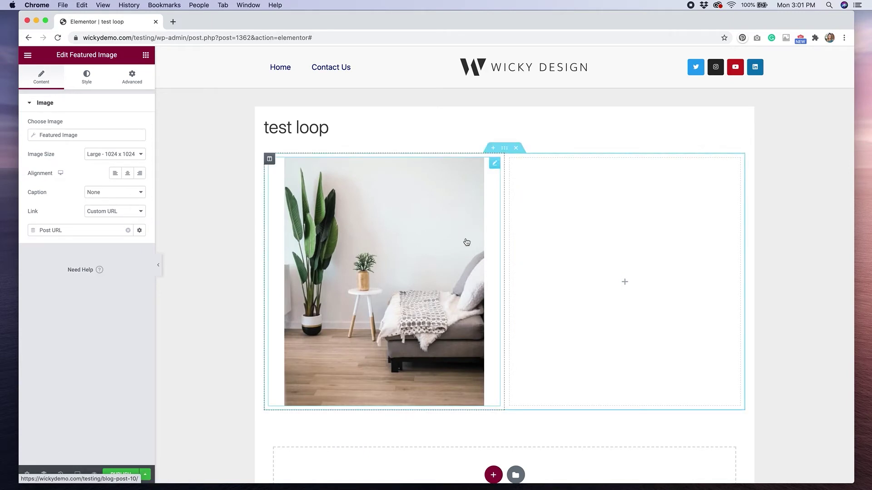
pyautogui.click(533, 220)
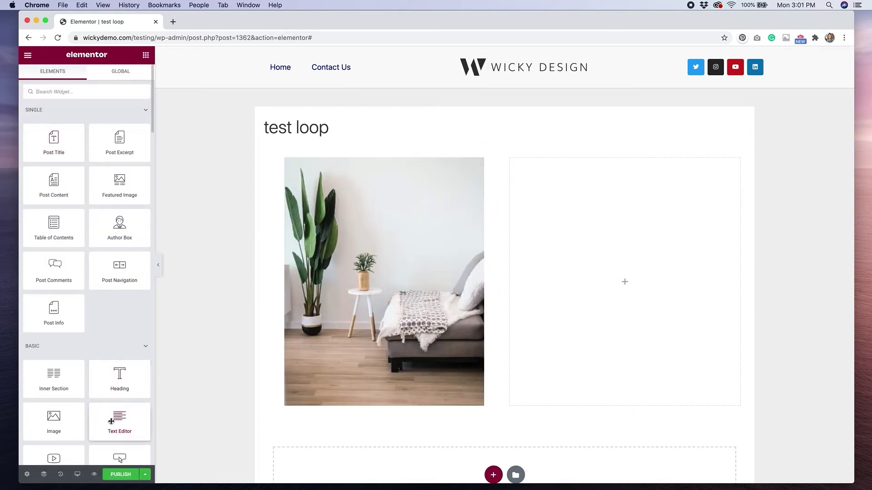
# - Add a Text Editor in the right column showing Post Terms with Categories taxonomy and Link off
pyautogui.moveTo(111, 421); pyautogui.dragTo(608, 220)
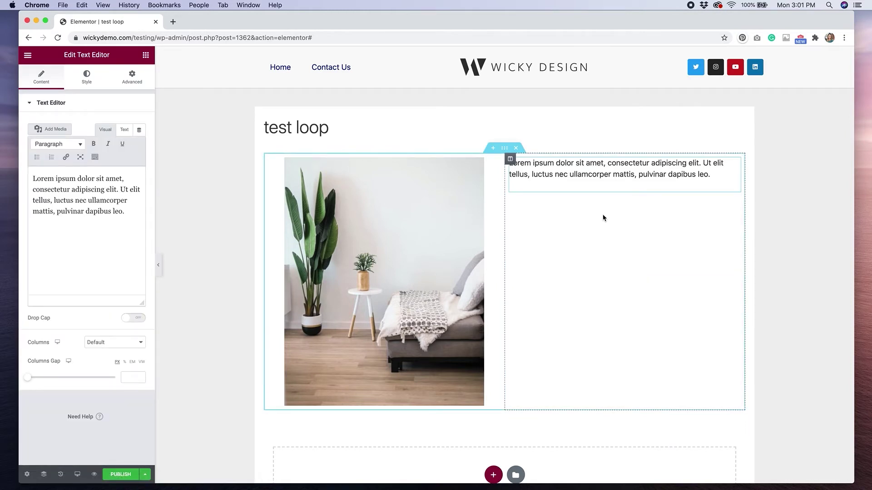
pyautogui.click(139, 132)
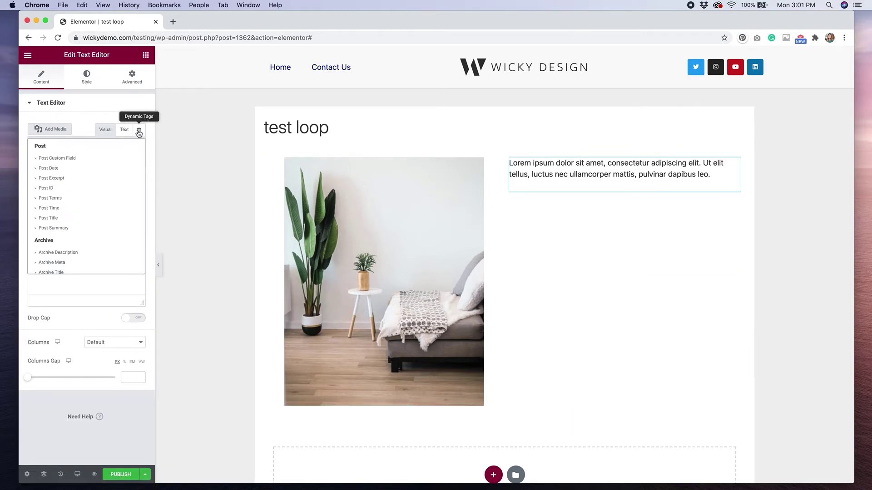
pyautogui.click(65, 198)
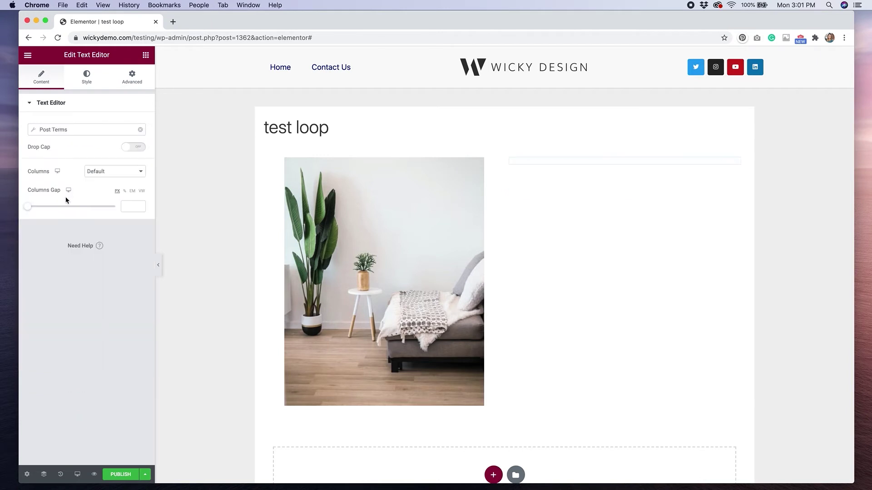
pyautogui.click(95, 130)
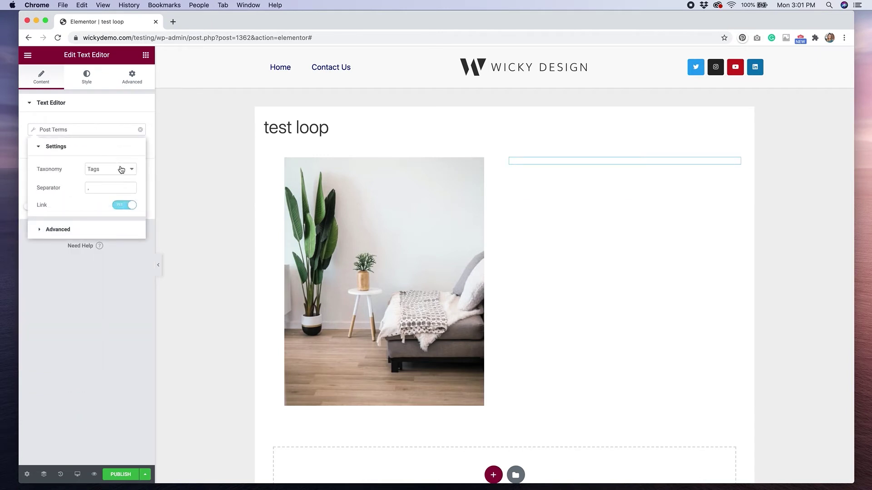
pyautogui.click(122, 171)
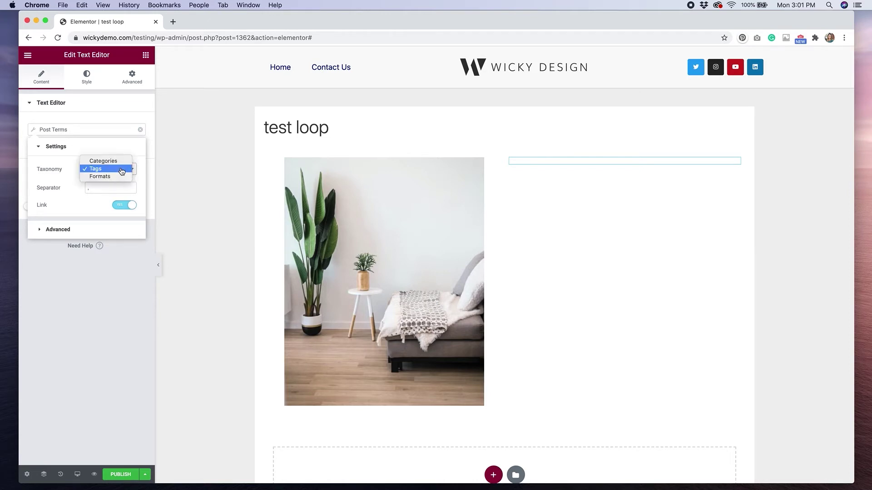
pyautogui.click(122, 162)
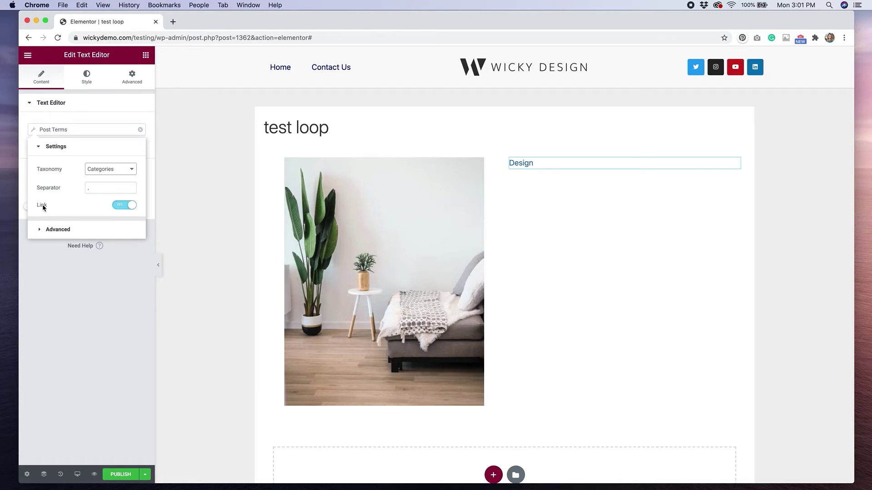
pyautogui.click(122, 206)
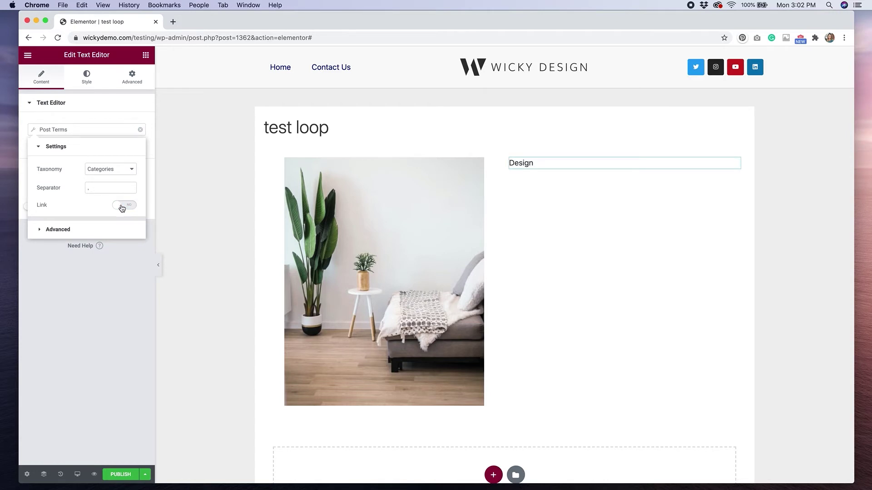
pyautogui.click(108, 112)
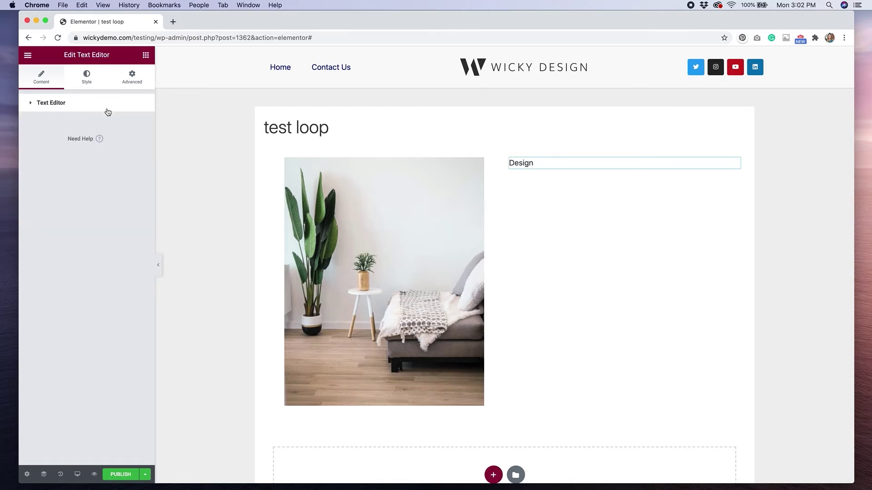
pyautogui.click(146, 55)
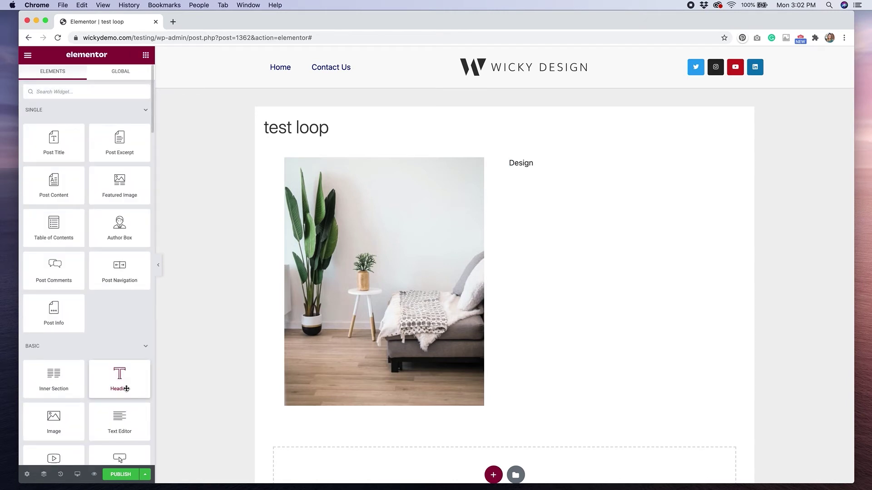
# - Add a Heading with dynamic Post Title linked to Post URL, plus a Post Excerpt below
pyautogui.moveTo(127, 388); pyautogui.dragTo(562, 170)
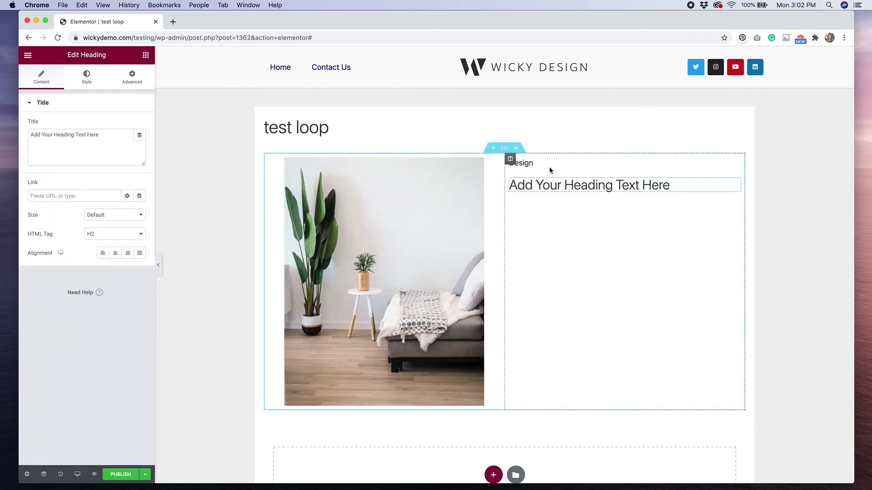
pyautogui.click(139, 140)
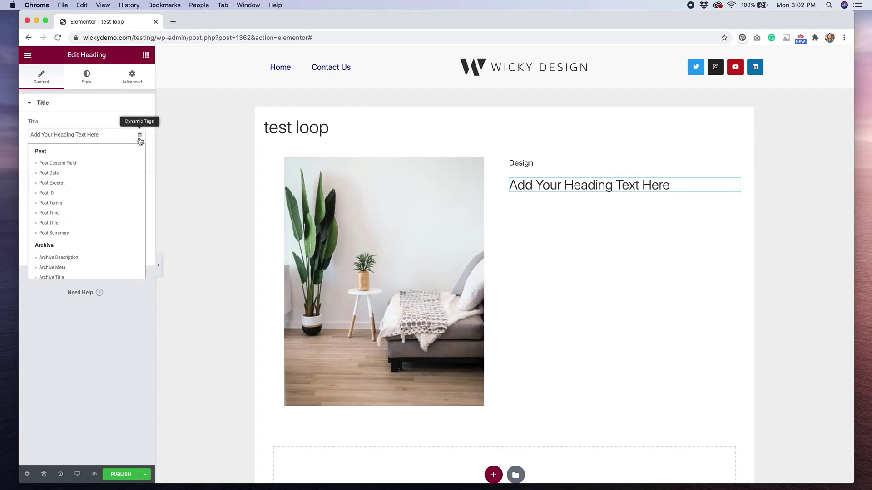
pyautogui.click(79, 223)
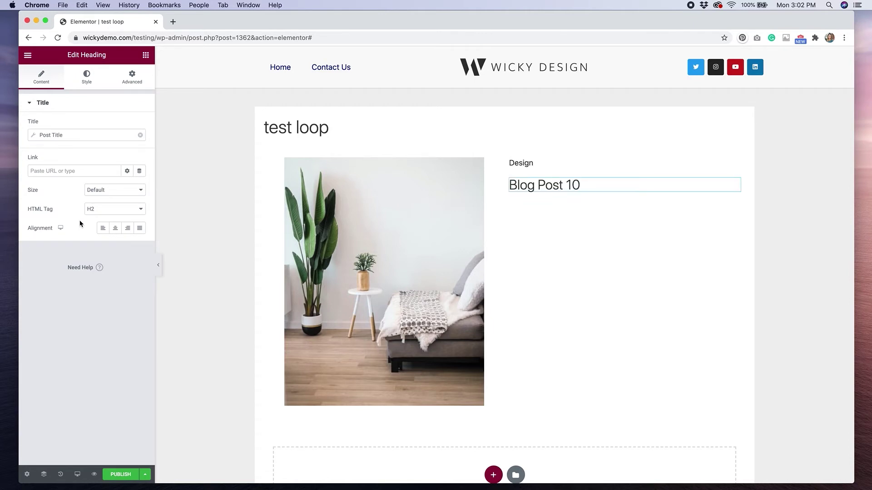
pyautogui.click(140, 172)
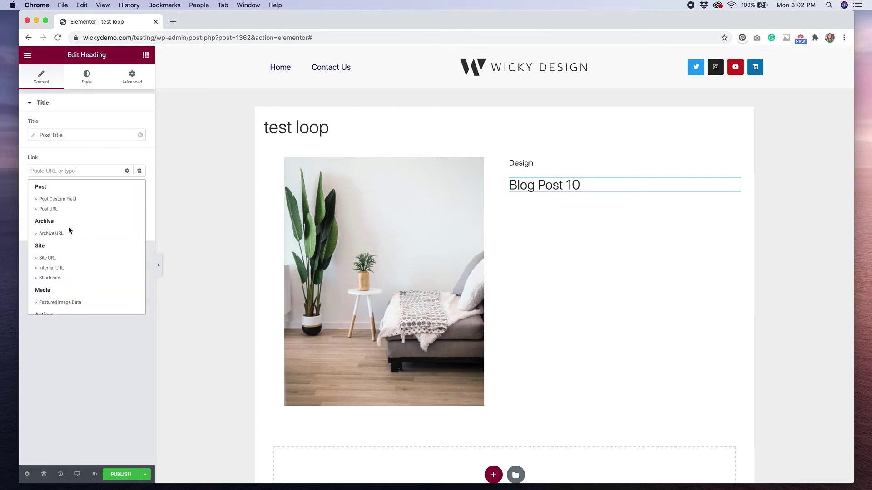
pyautogui.click(68, 211)
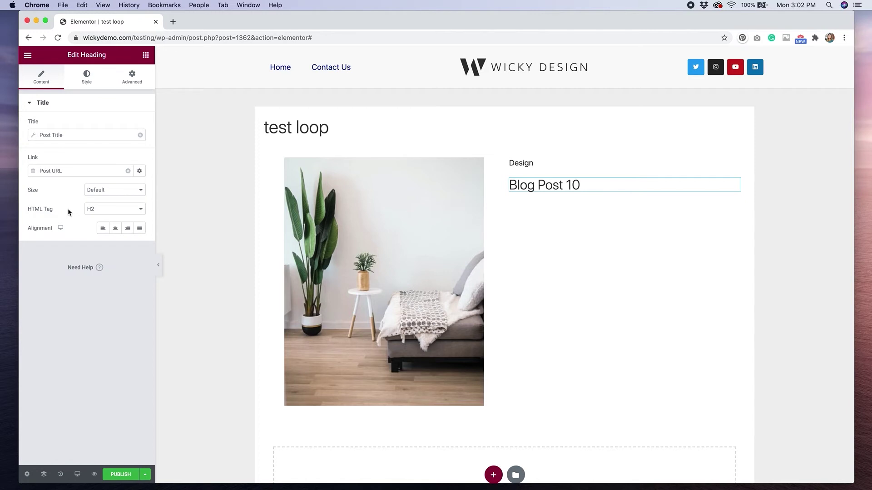
pyautogui.click(145, 55)
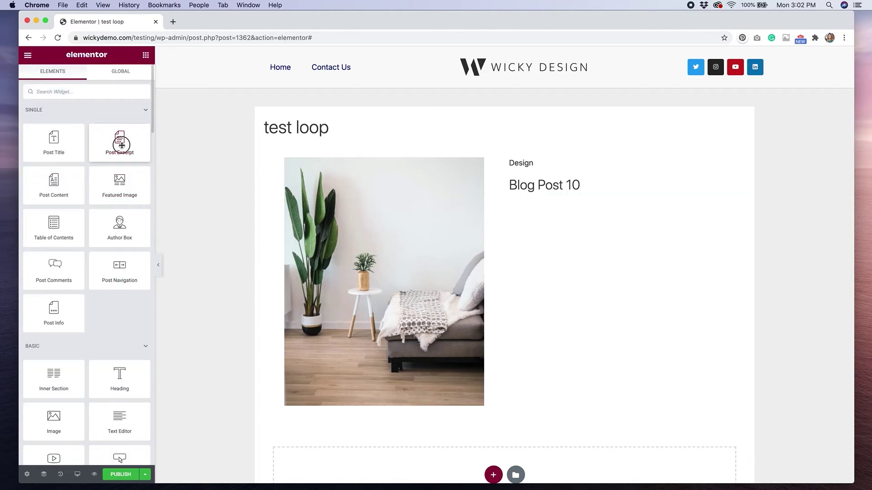
pyautogui.moveTo(122, 145); pyautogui.dragTo(552, 188)
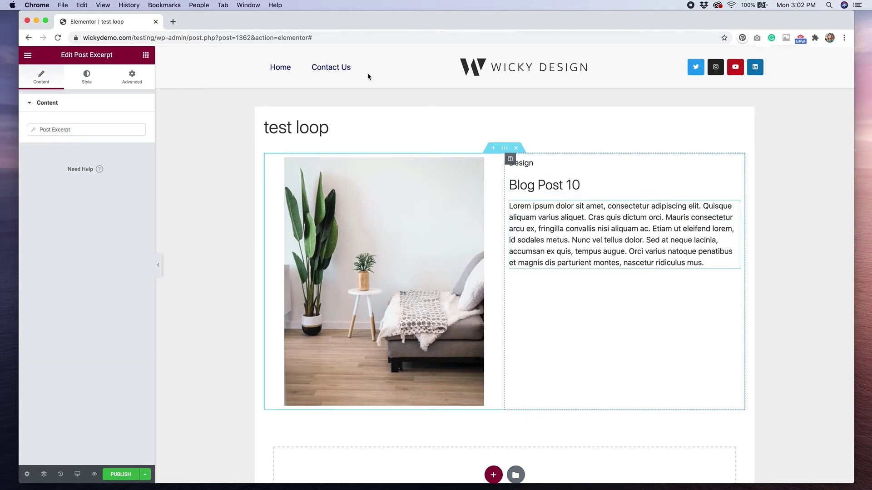
# - Add a 'Read This Post' button under the excerpt, linked dynamically to the Post URL
pyautogui.click(144, 56)
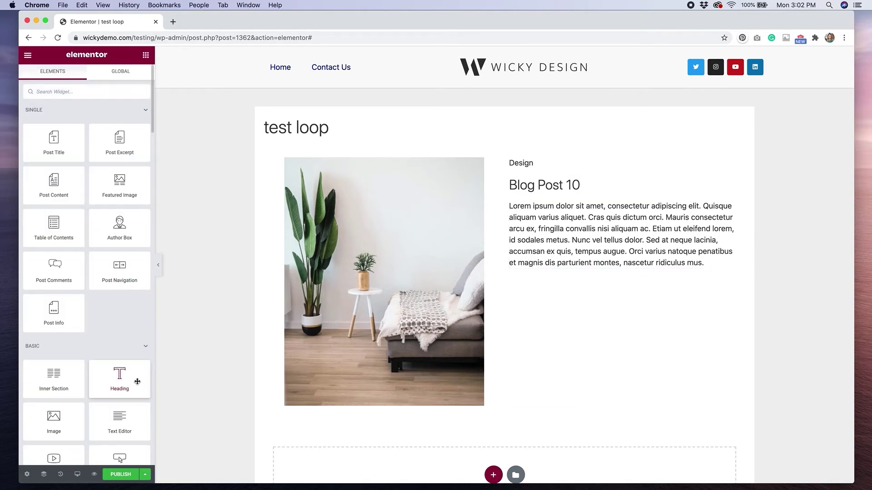
pyautogui.scroll(-3, 109, 383)
pyautogui.moveTo(121, 395); pyautogui.dragTo(610, 256)
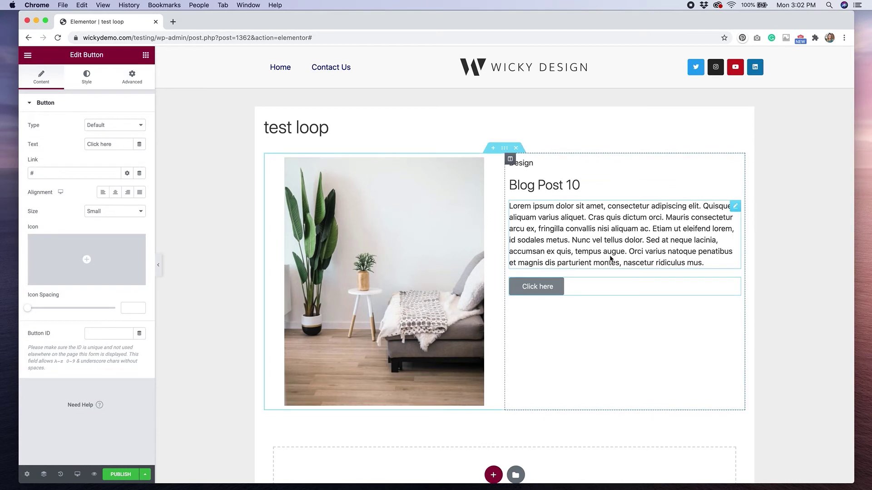
pyautogui.click(113, 145)
pyautogui.press('BackSpace')
pyautogui.press('BackSpace')
pyautogui.press('BackSpace')
pyautogui.press('BackSpace')
pyautogui.press('BackSpace')
pyautogui.press('BackSpace')
pyautogui.press('BackSpace')
pyautogui.press('BackSpace')
pyautogui.press('BackSpace')
pyautogui.press('BackSpace')
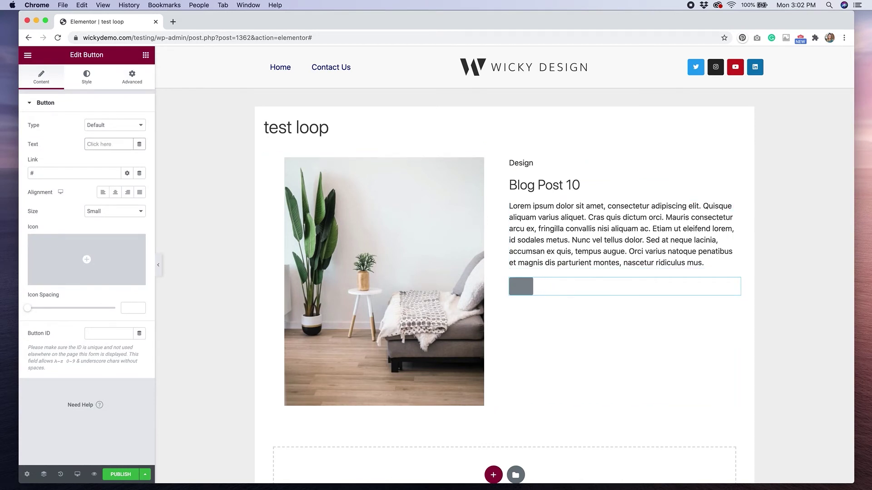
pyautogui.write('Read This ')
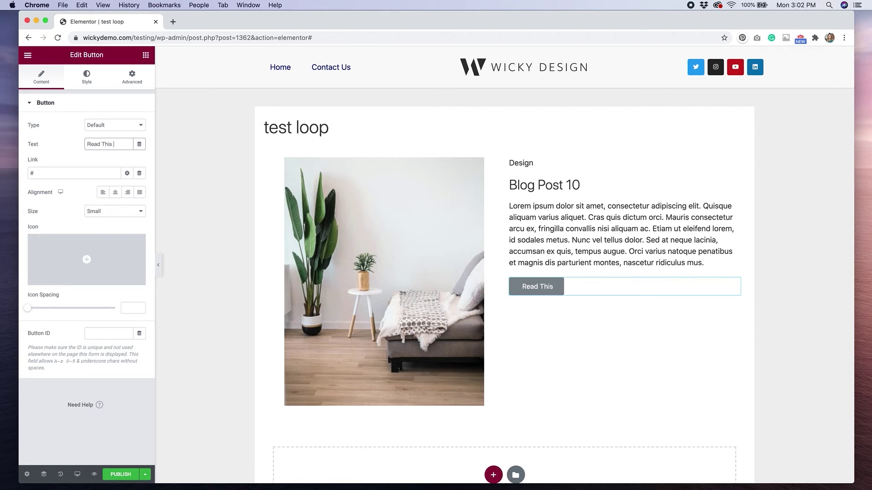
pyautogui.write('Post')
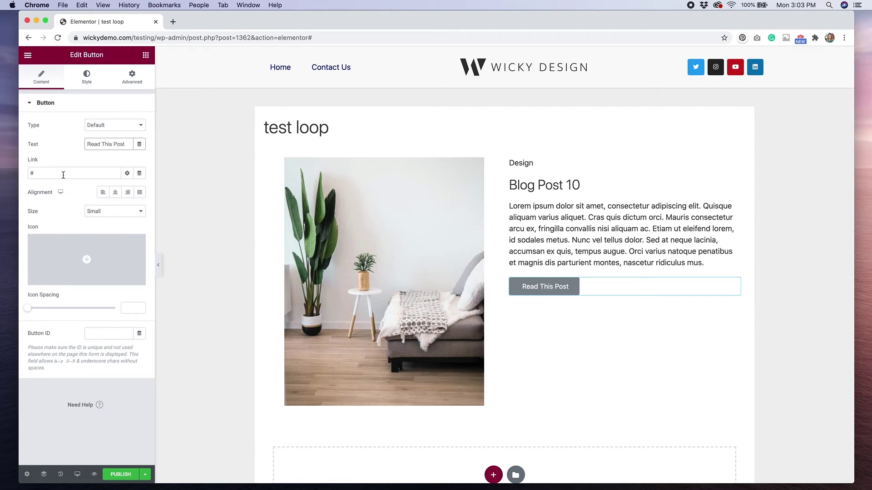
pyautogui.click(139, 174)
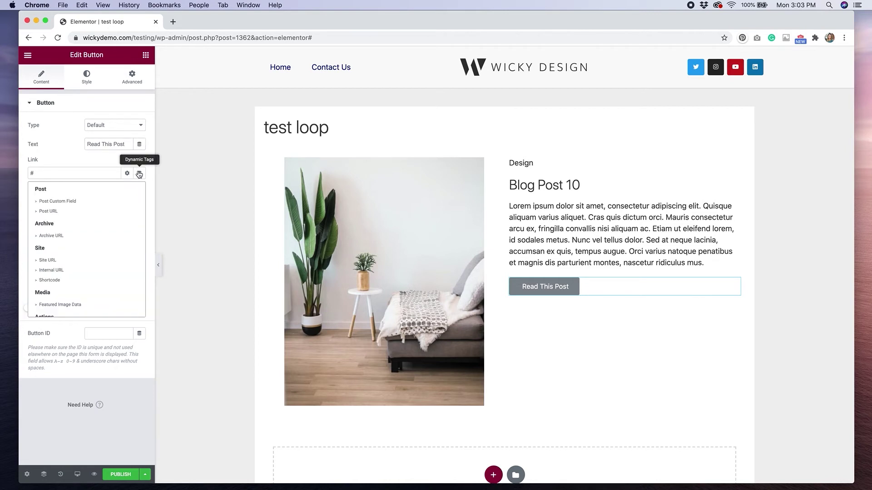
pyautogui.click(89, 214)
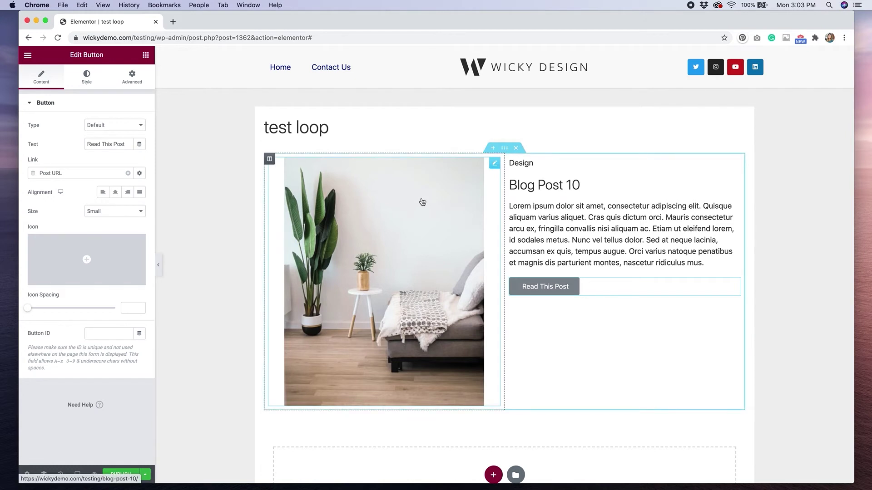
pyautogui.moveTo(507, 146)
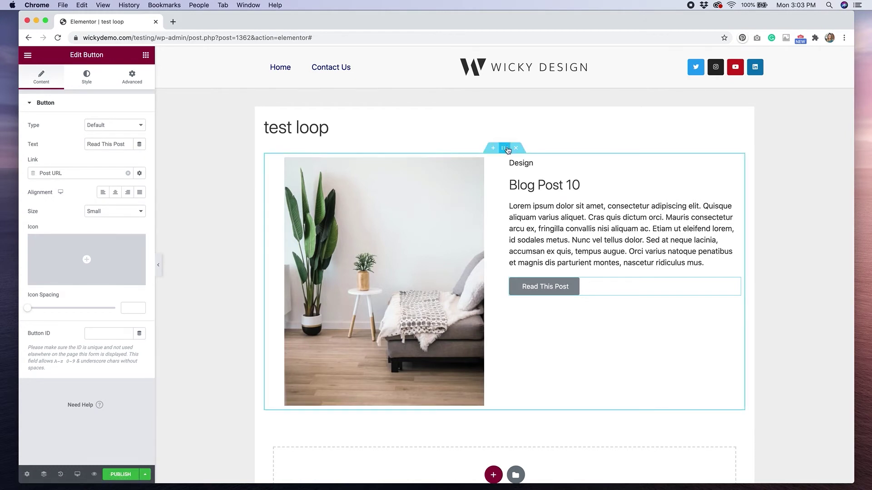
# - Set the section's Columns Gap to Wide and Vertical Align to Middle
pyautogui.click(507, 149)
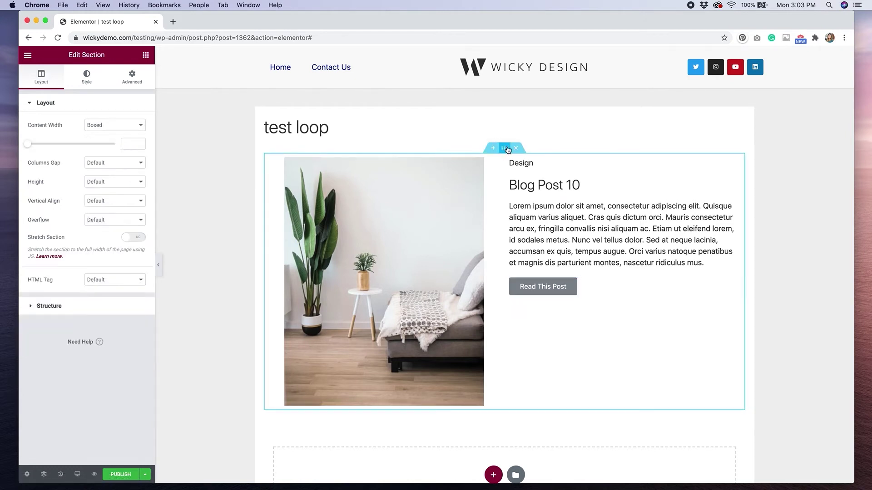
pyautogui.click(113, 164)
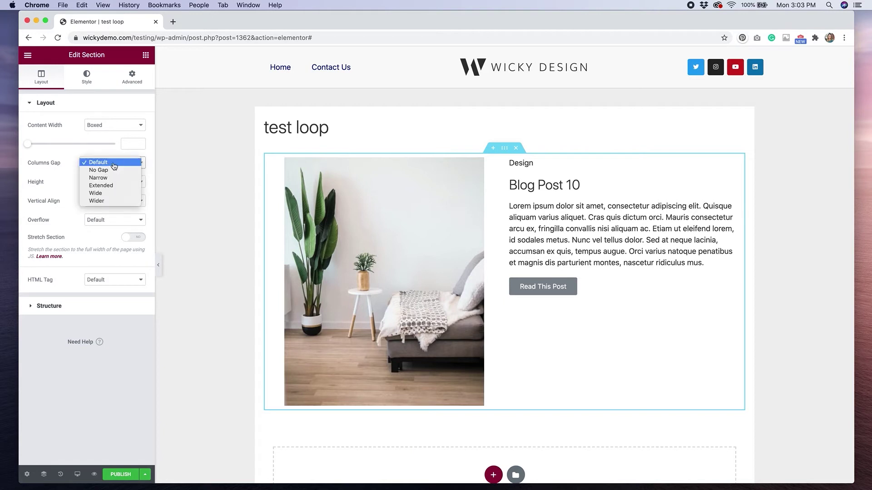
pyautogui.click(116, 195)
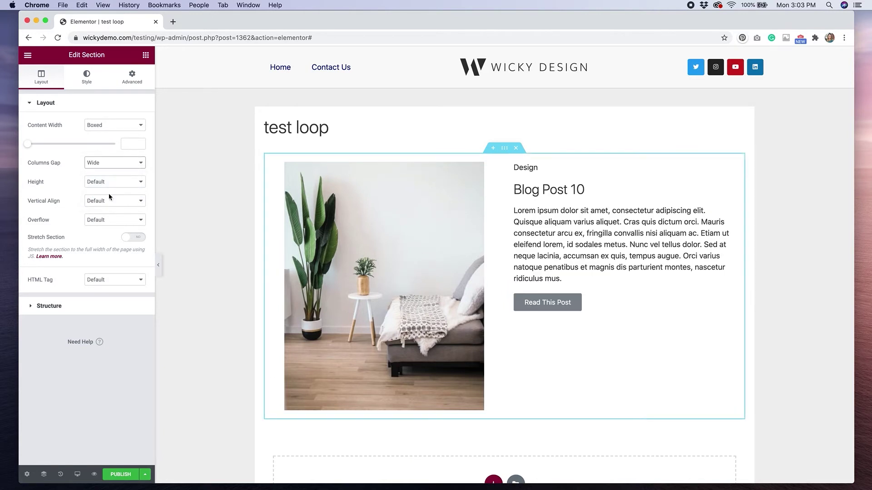
pyautogui.click(103, 203)
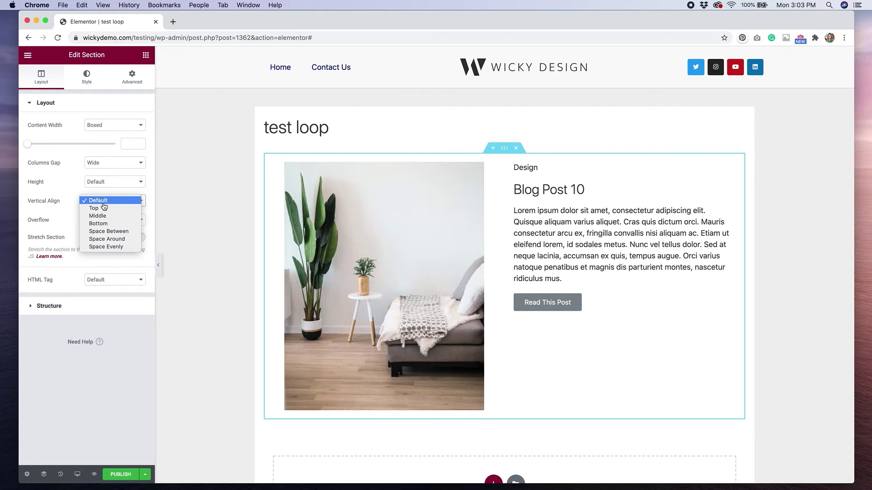
pyautogui.click(103, 216)
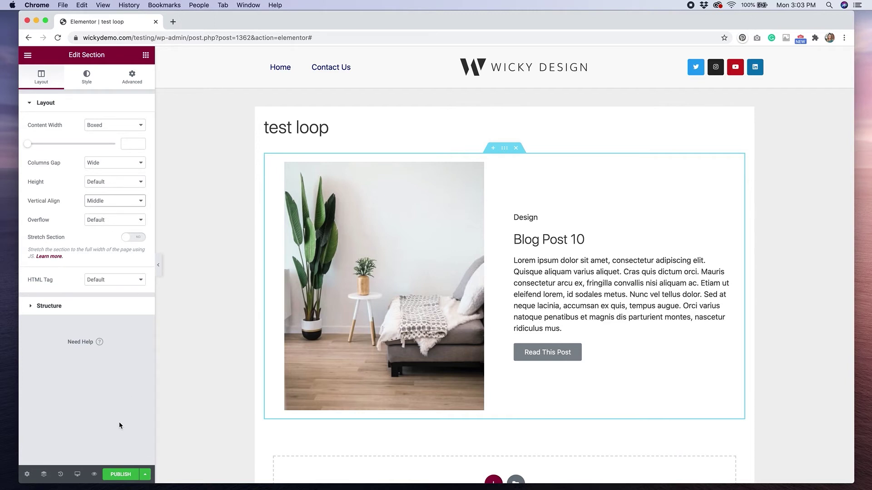
pyautogui.click(77, 474)
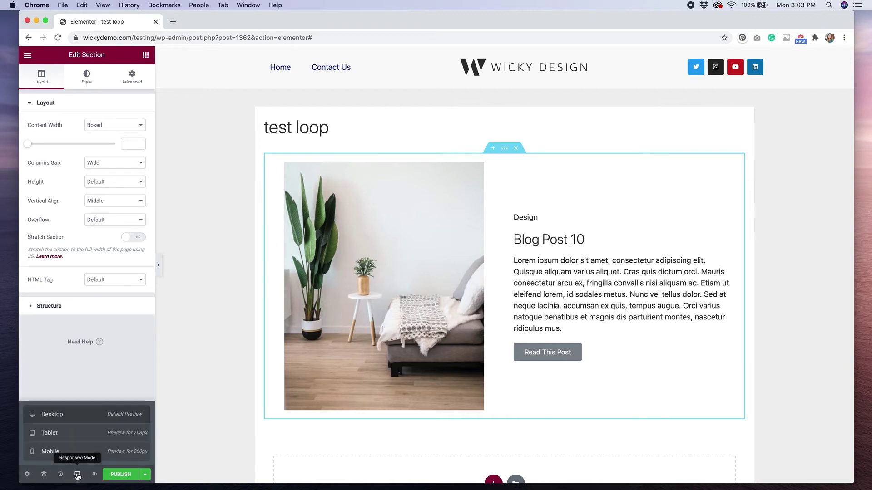
# - Preview the test loop template at Tablet and Mobile widths
pyautogui.click(70, 431)
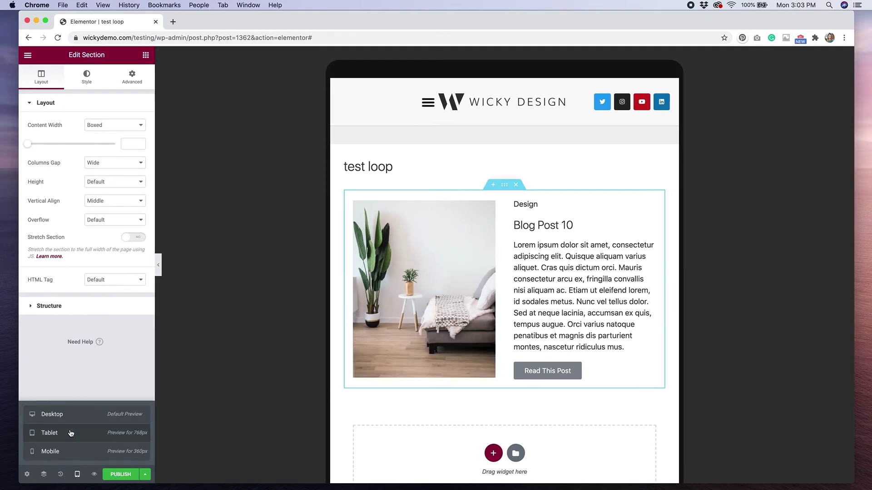
pyautogui.click(68, 456)
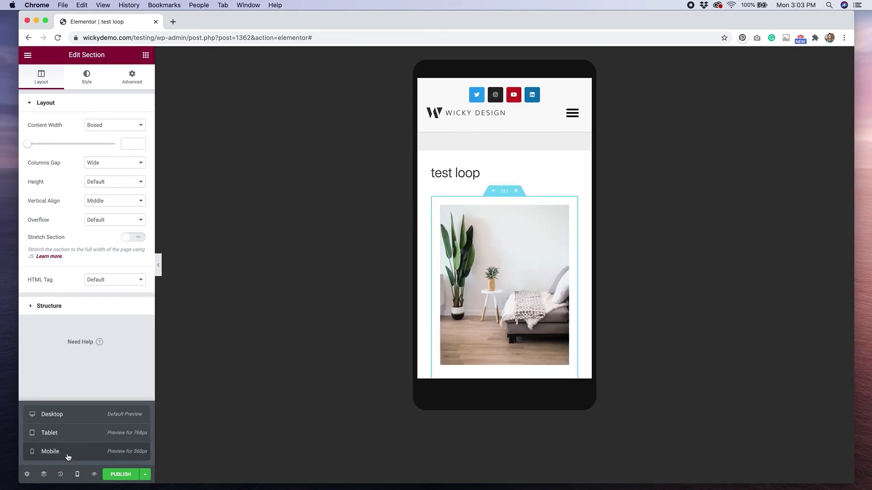
pyautogui.scroll(-5, 509, 283)
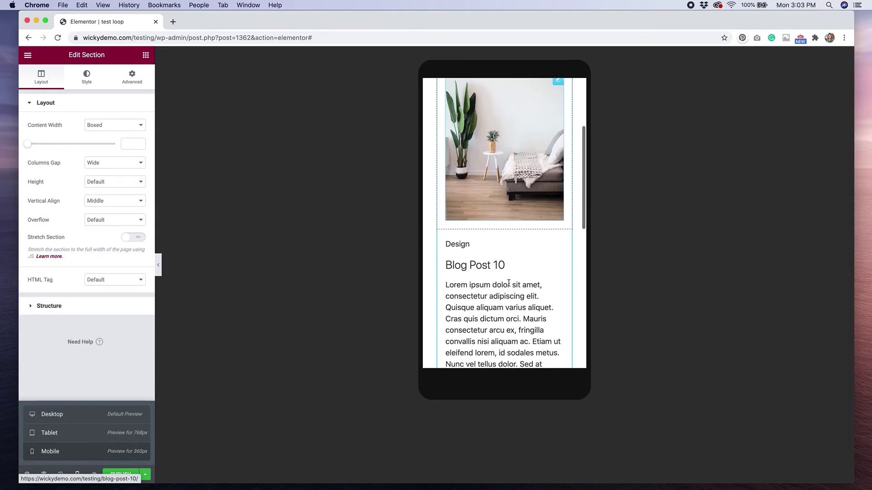
pyautogui.scroll(-4, 509, 283)
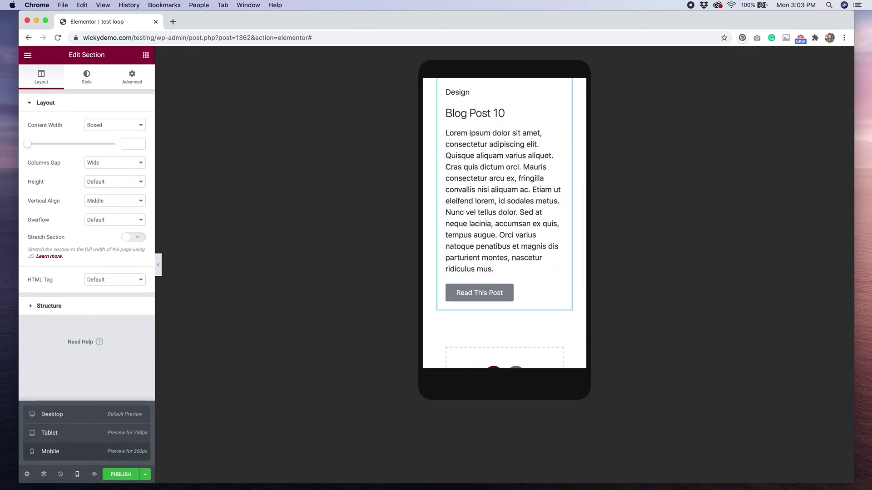
# - Publish the template without a display condition and exit to the WordPress dashboard
pyautogui.click(128, 475)
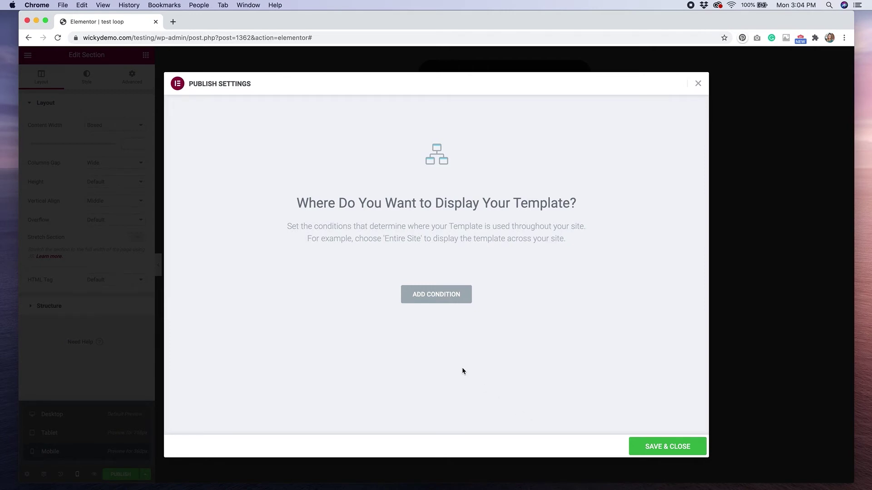
pyautogui.click(659, 447)
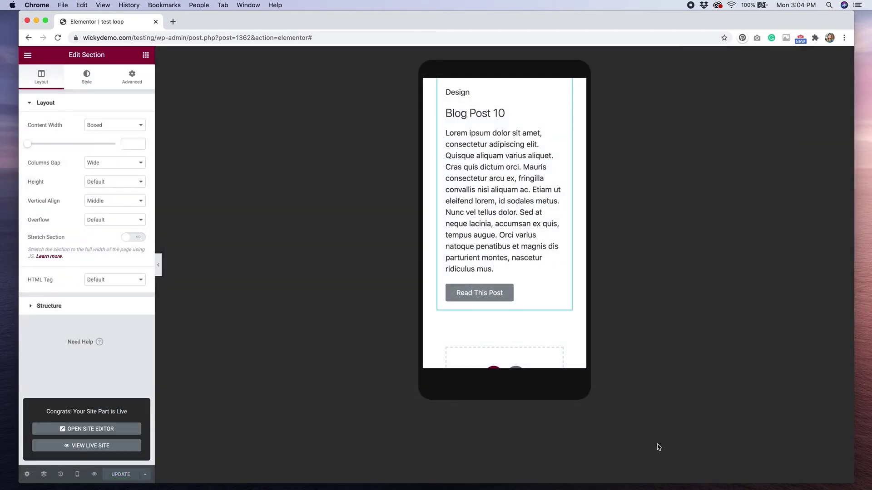
pyautogui.click(28, 56)
pyautogui.click(91, 219)
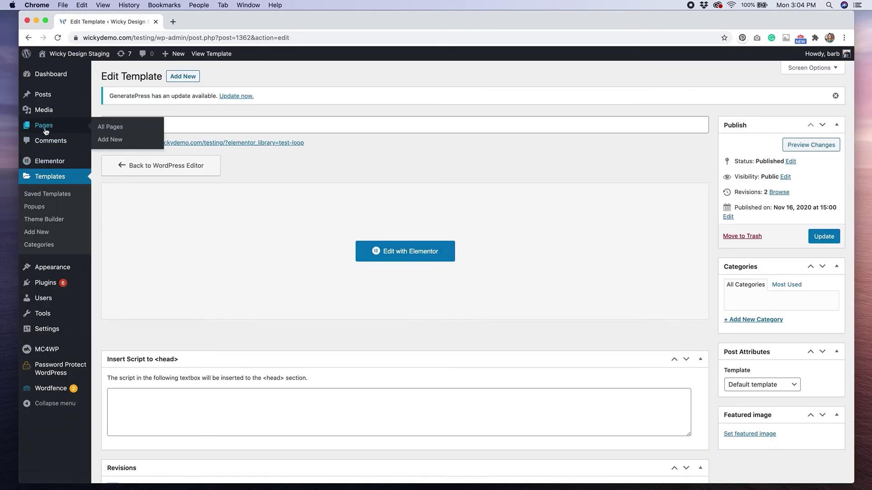
# - Go to All Pages and open the Blog page in the Elementor editor
pyautogui.click(46, 131)
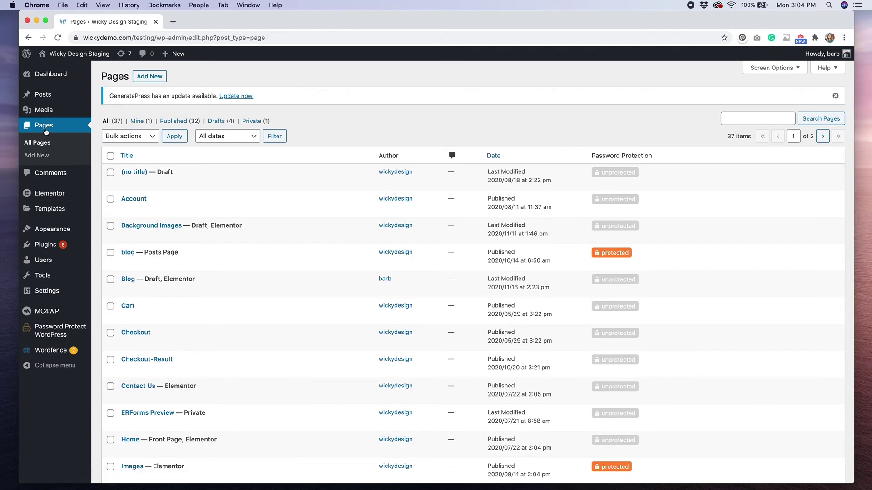
pyautogui.moveTo(142, 277)
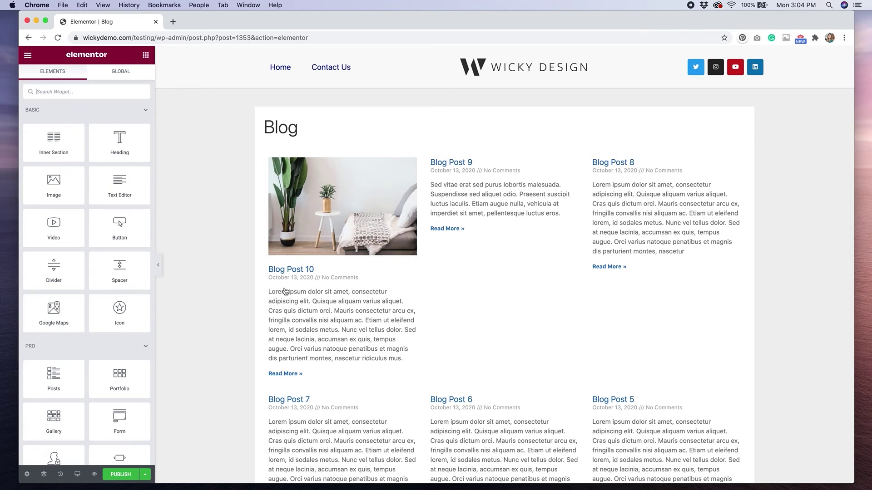
# - Set the Blog Posts widget to the Custom skin with the 'test loop' default template
pyautogui.click(504, 219)
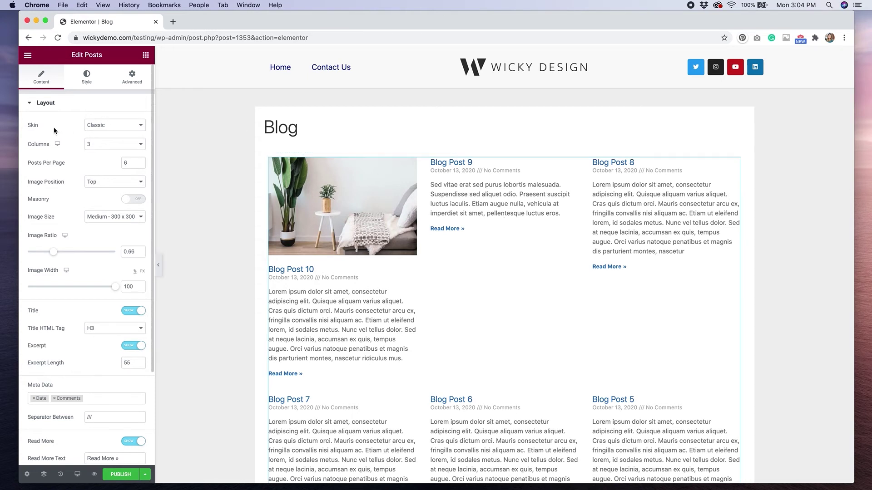
pyautogui.click(120, 130)
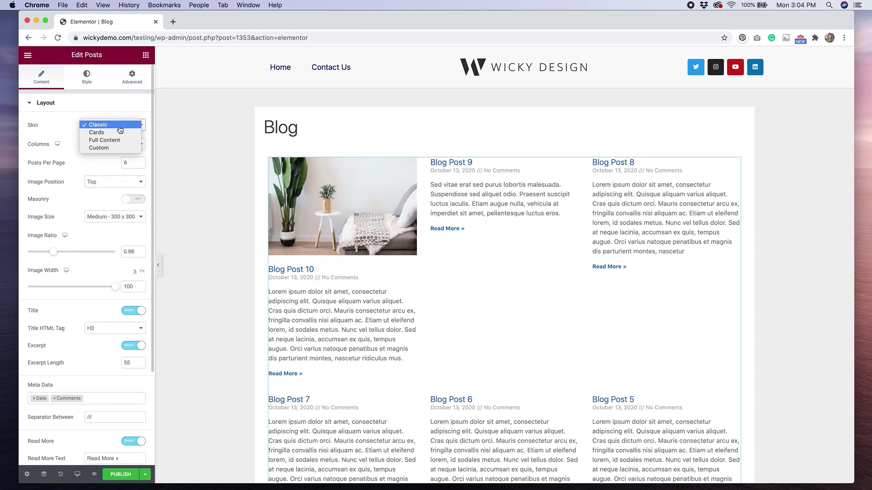
pyautogui.click(117, 148)
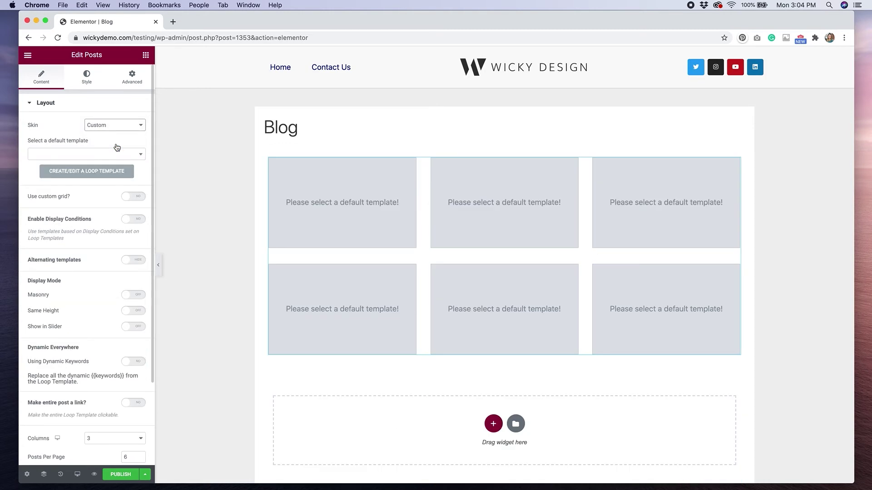
pyautogui.click(78, 156)
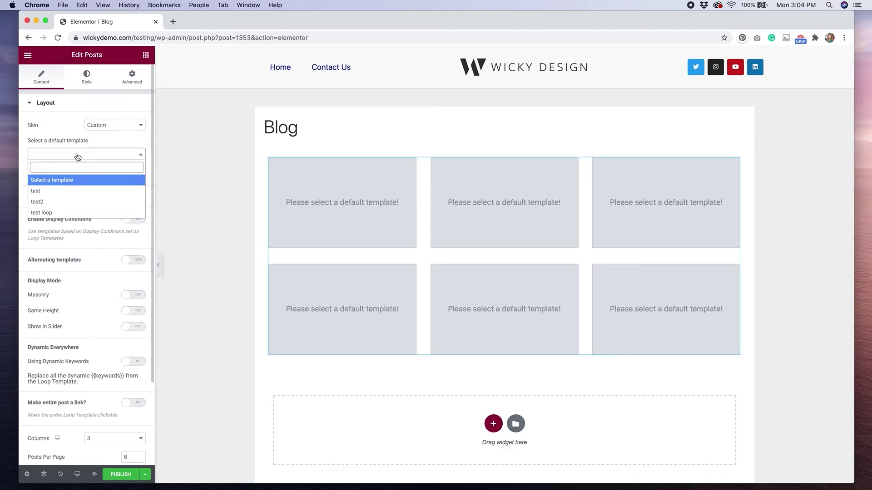
pyautogui.click(59, 213)
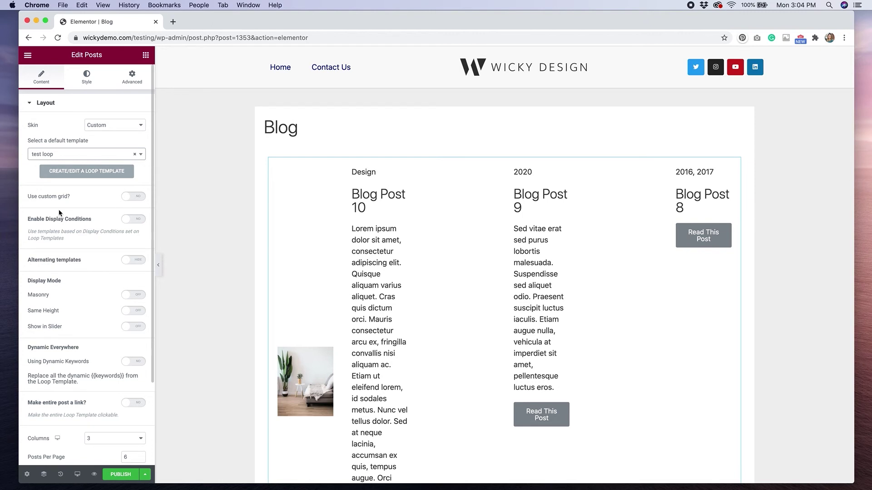
pyautogui.scroll(-3, 109, 400)
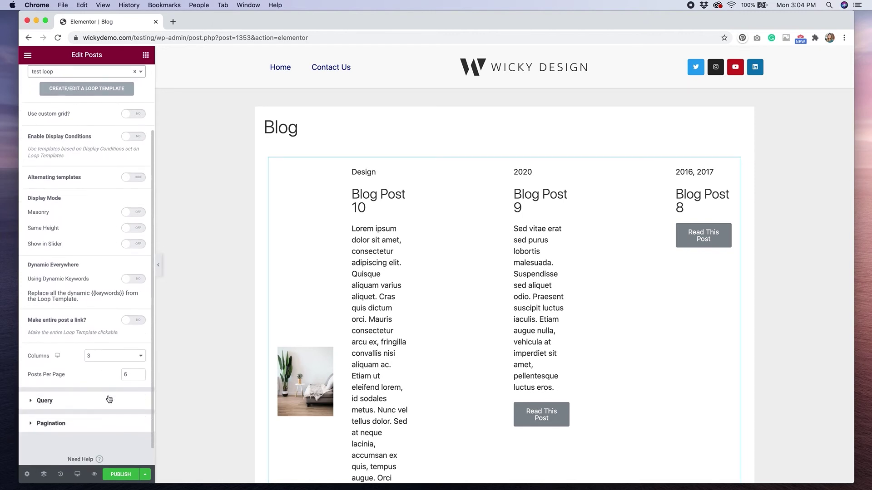
# - Change the Posts widget's Columns setting from 3 to 1
pyautogui.scroll(-1, 109, 399)
pyautogui.click(112, 340)
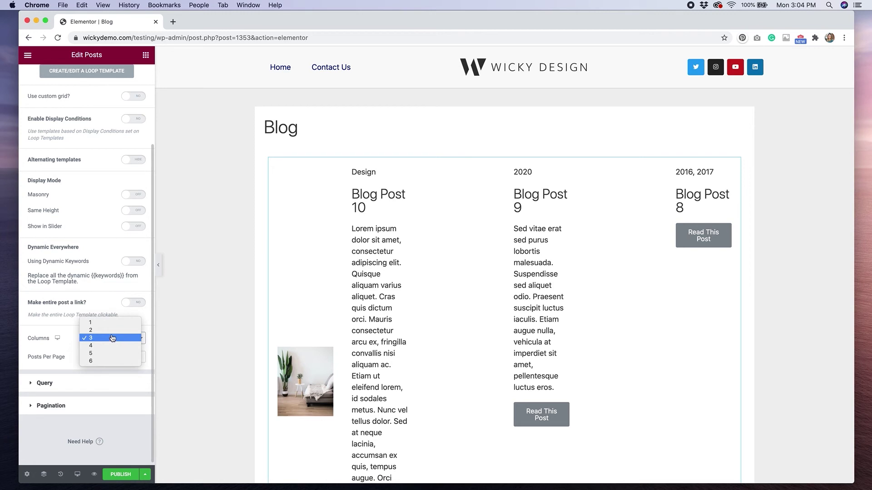
pyautogui.click(111, 323)
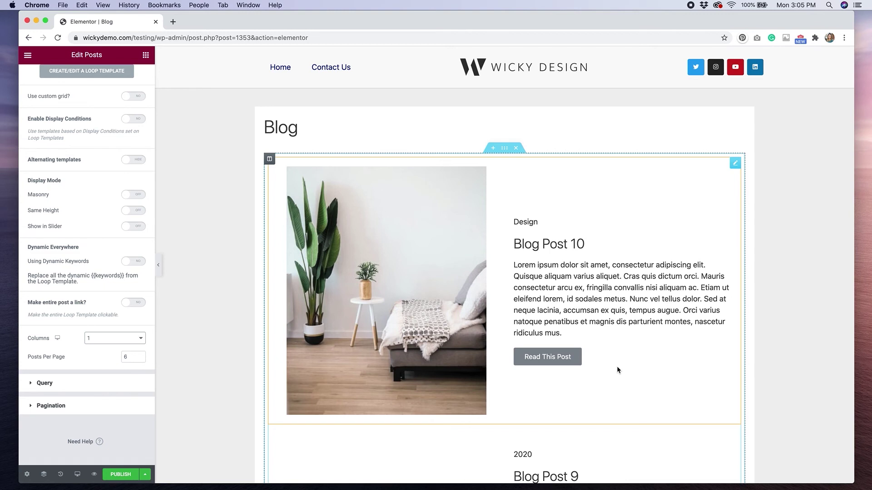
pyautogui.scroll(1, 72, 181)
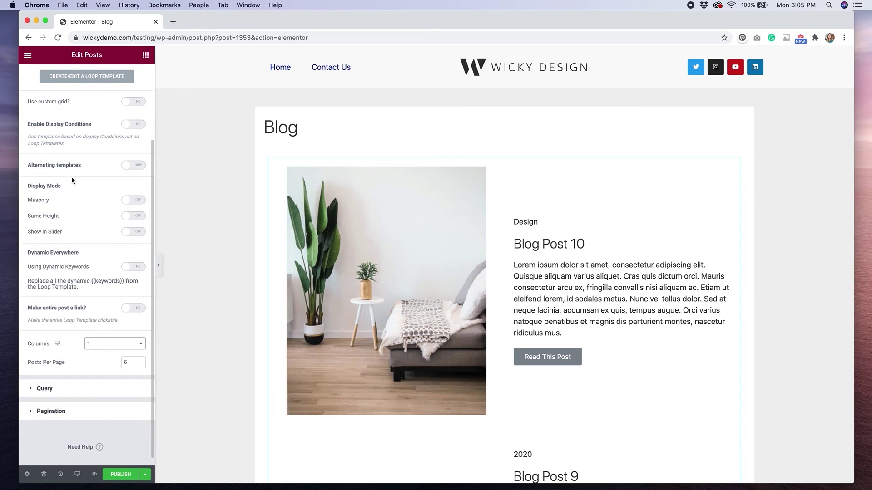
pyautogui.scroll(3, 72, 181)
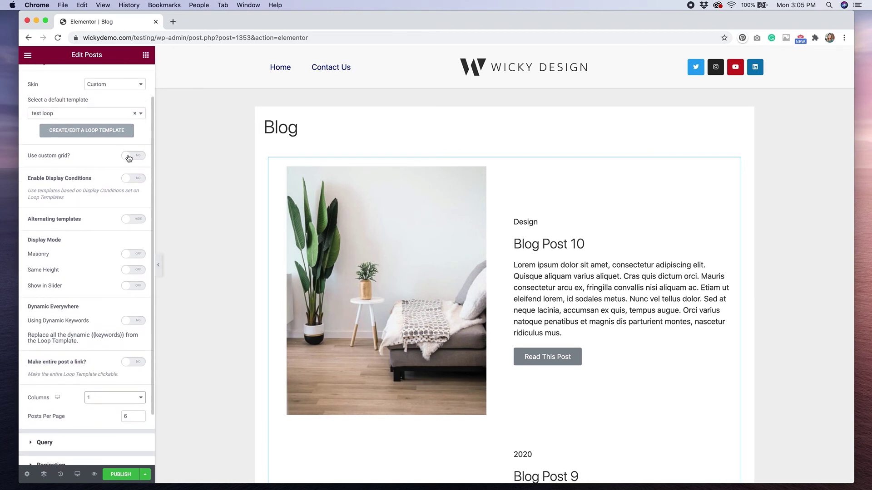
# - Switch 'Use custom grid?' to Yes and check its empty template list
pyautogui.scroll(2, 97, 165)
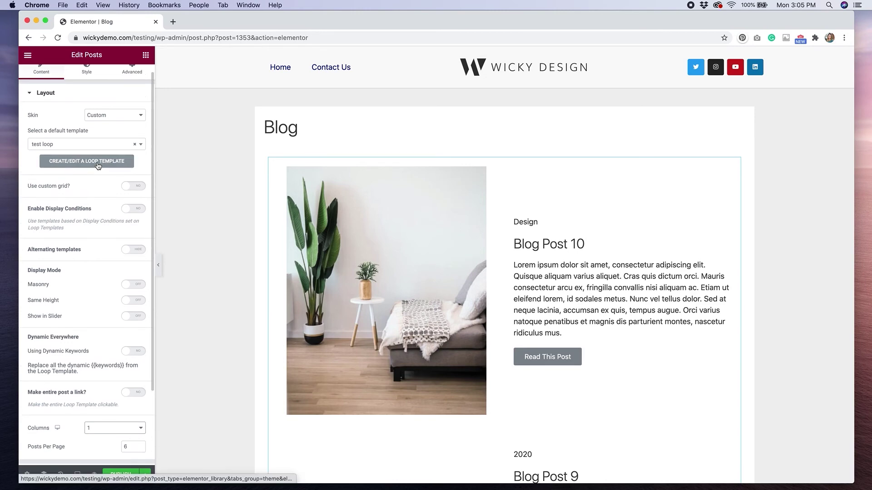
pyautogui.click(137, 187)
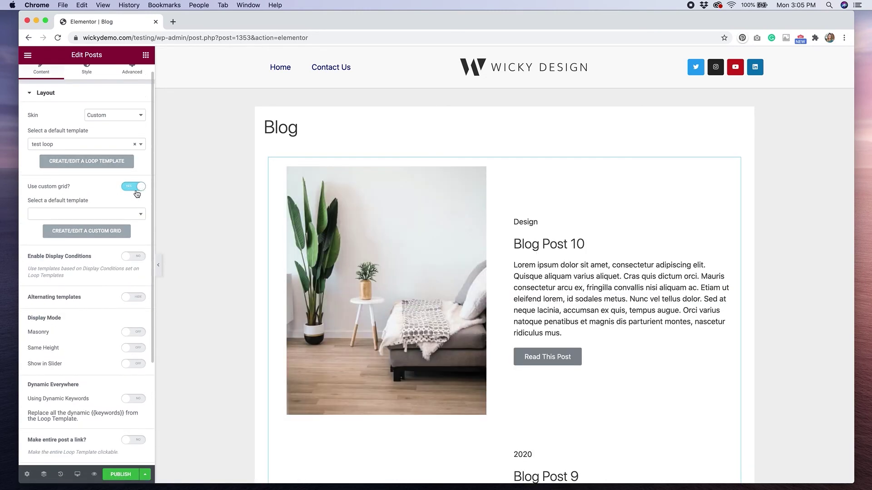
pyautogui.click(106, 215)
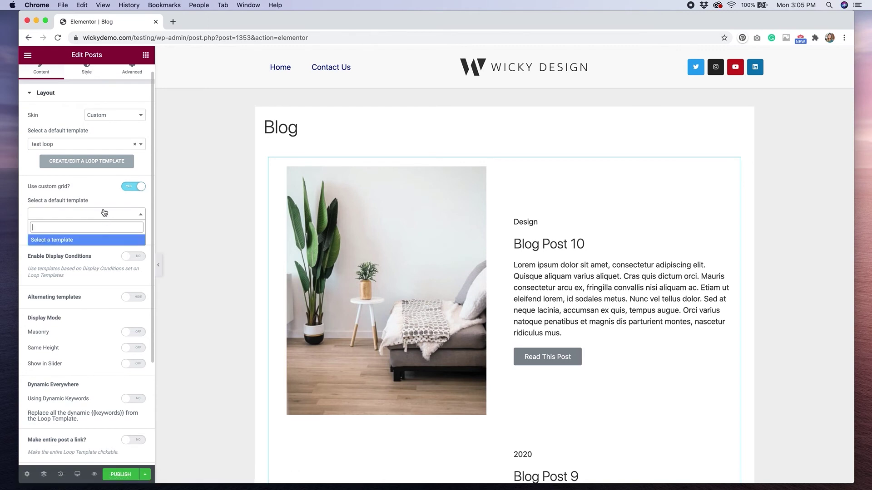
pyautogui.click(103, 188)
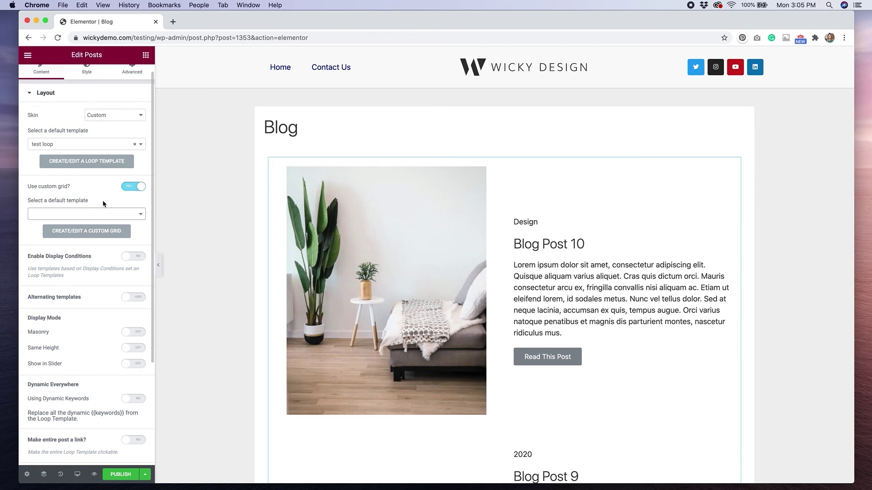
# - Switch Enable Display Conditions to Yes for the loop templates
pyautogui.click(140, 259)
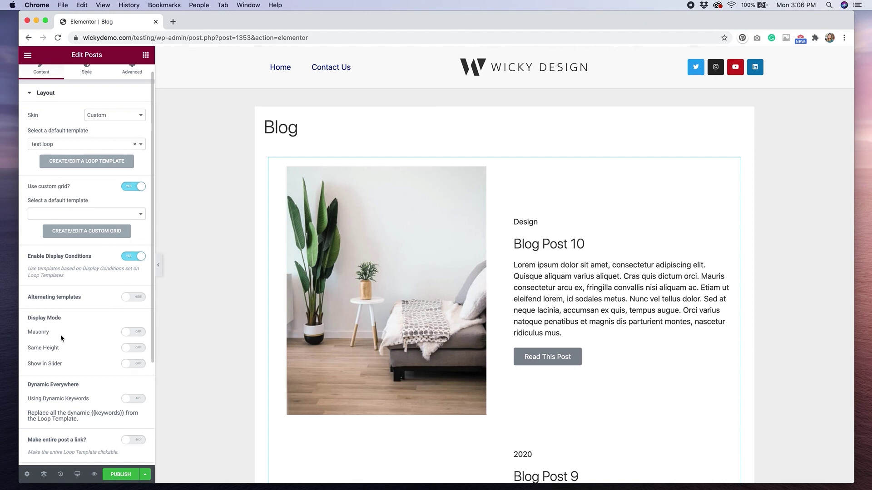
pyautogui.scroll(-3, 75, 377)
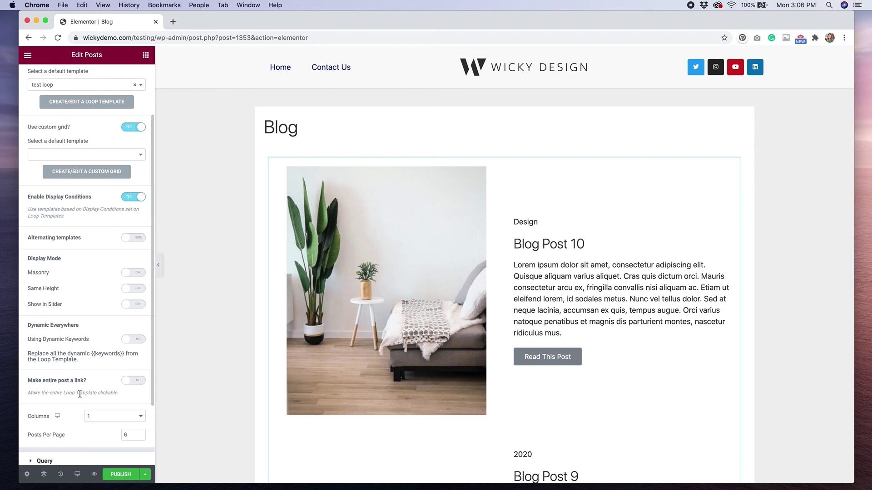
pyautogui.scroll(-3, 89, 384)
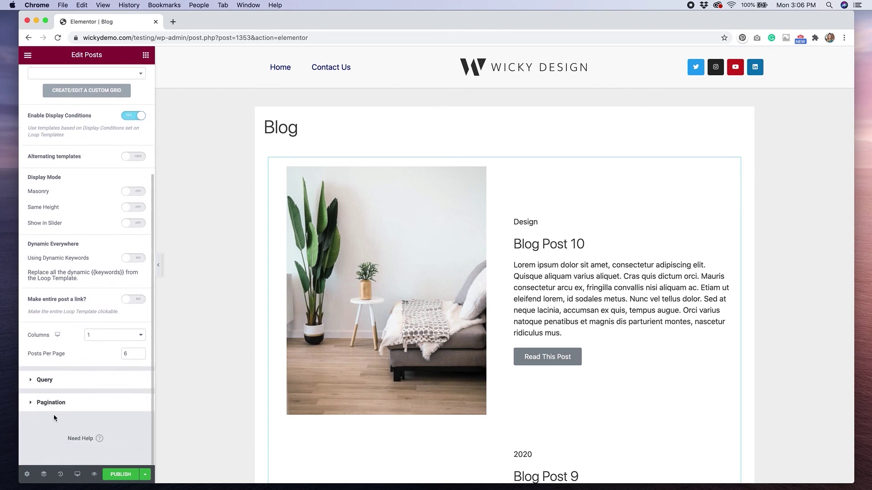
pyautogui.click(45, 384)
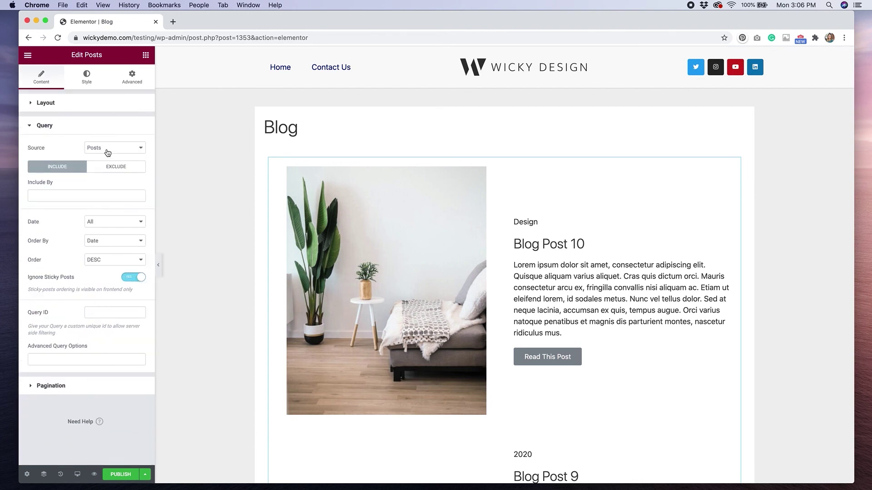
# - Review the Query Source options, leaving it set to Posts
pyautogui.click(108, 149)
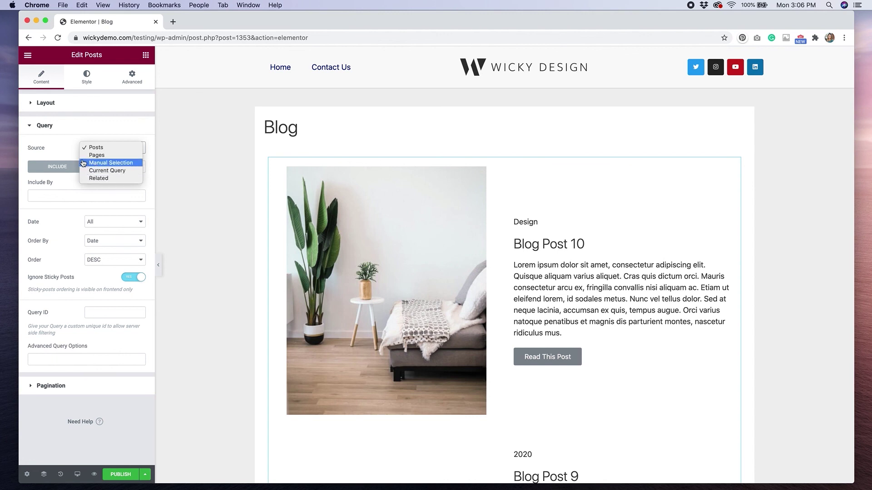
pyautogui.click(73, 139)
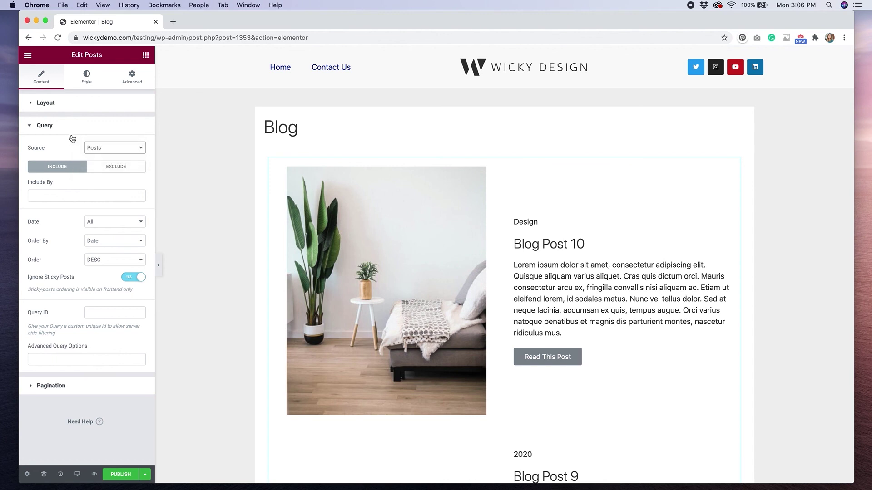